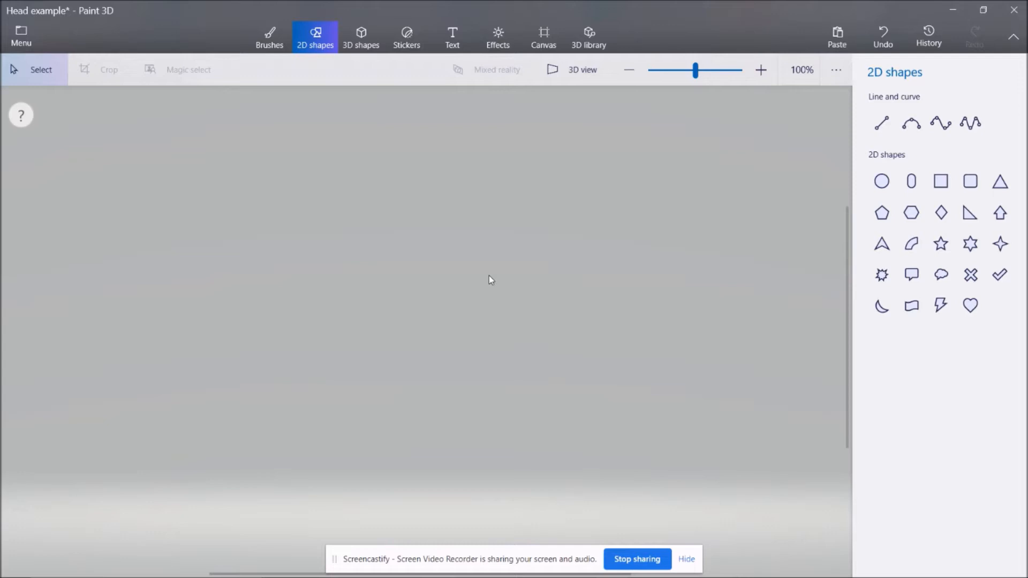
Search the 3D library for "head" and insert the Blank Head 5 model.
click(589, 43)
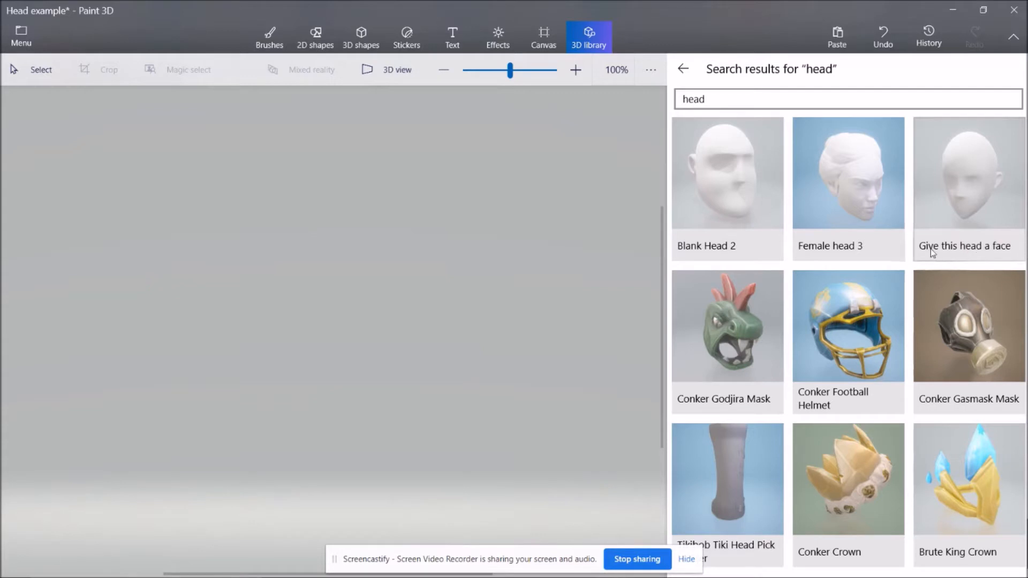
drag(734, 101, 602, 102)
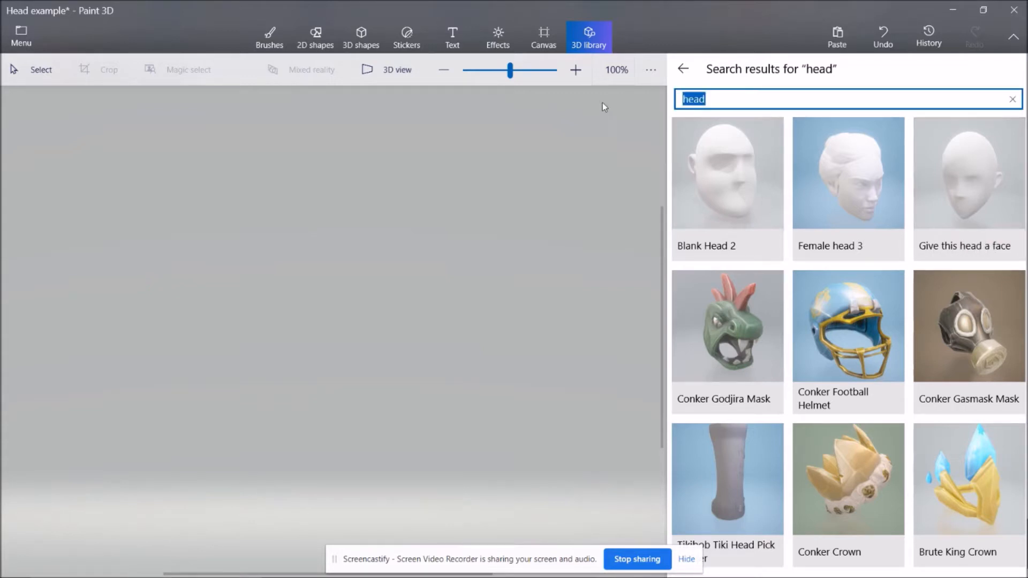
key(Return)
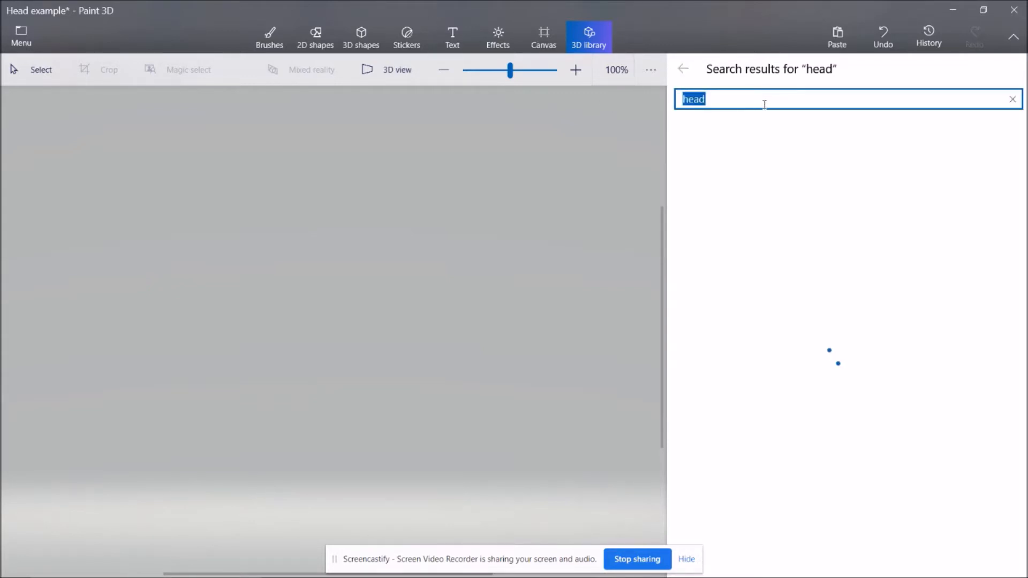
scroll(851, 240, down, 15)
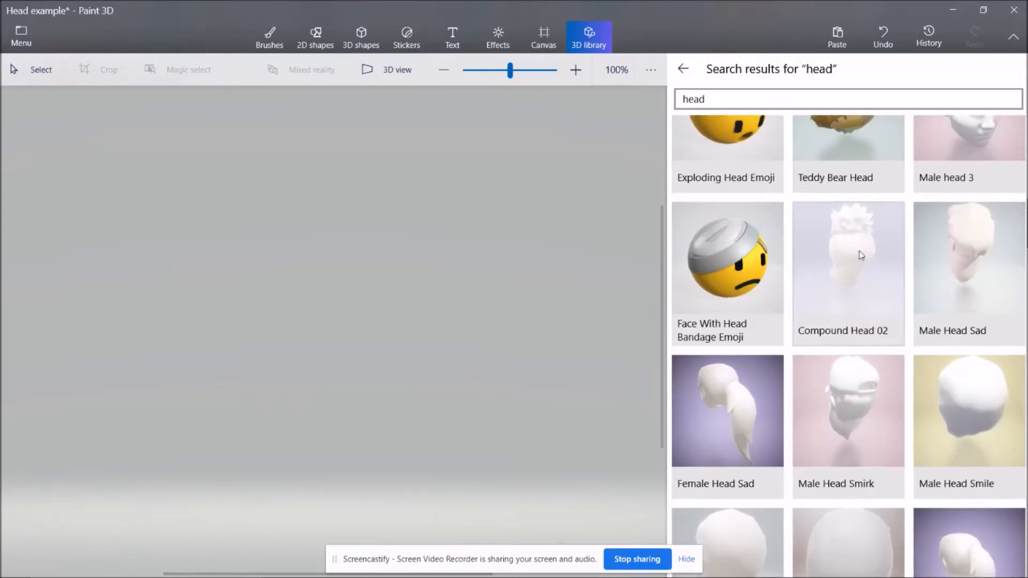
scroll(868, 253, down, 20)
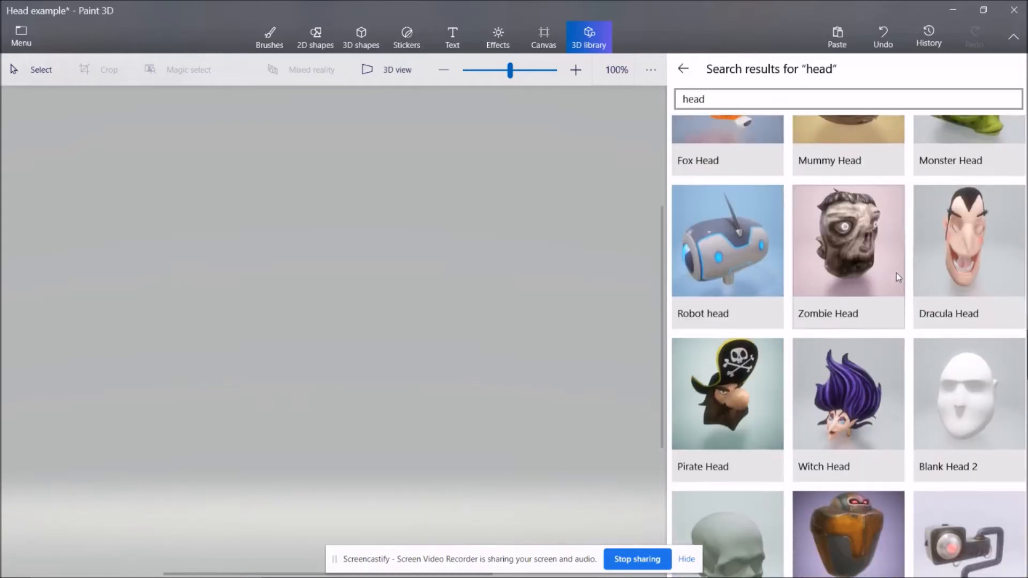
scroll(898, 274, down, 15)
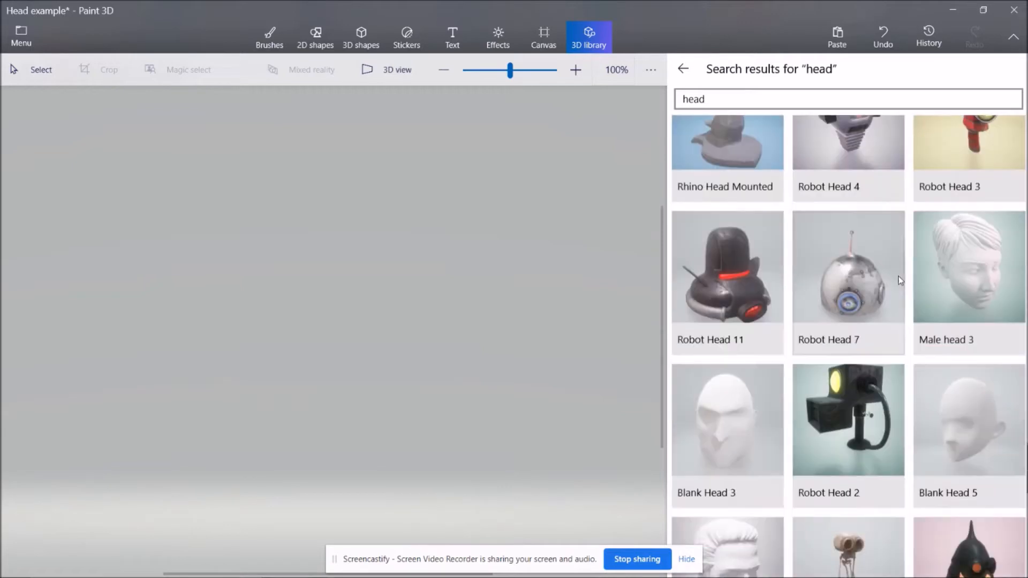
click(976, 269)
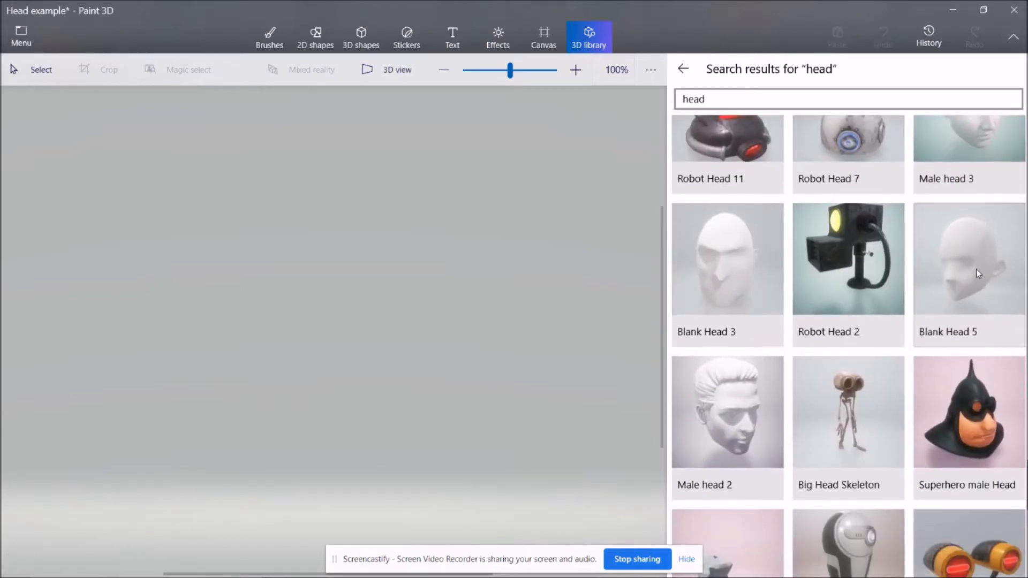
Scale the head down slightly and place it in the middle of the canvas.
drag(457, 328, 424, 283)
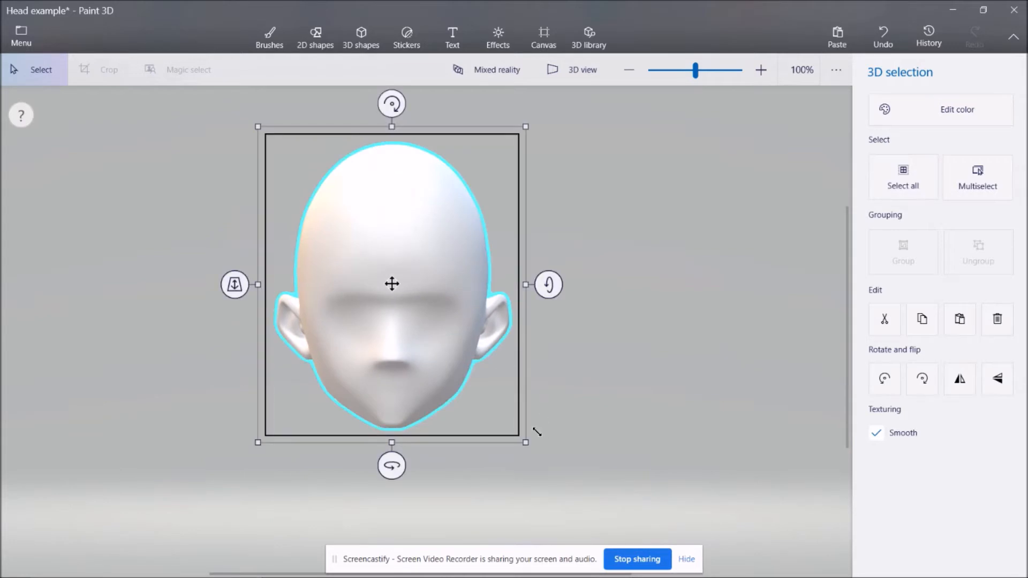
click(261, 133)
click(412, 246)
drag(412, 246, 508, 237)
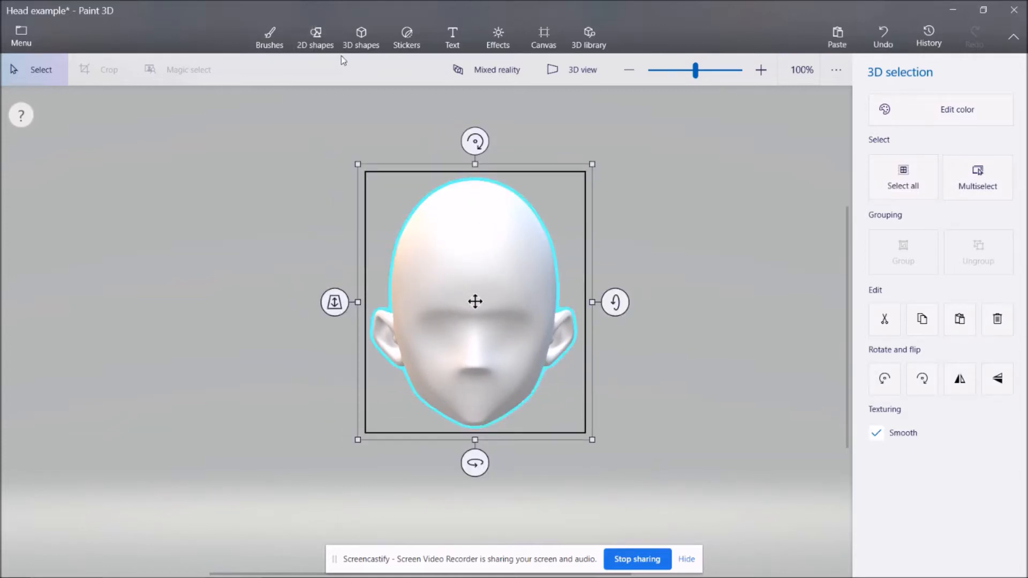
click(316, 48)
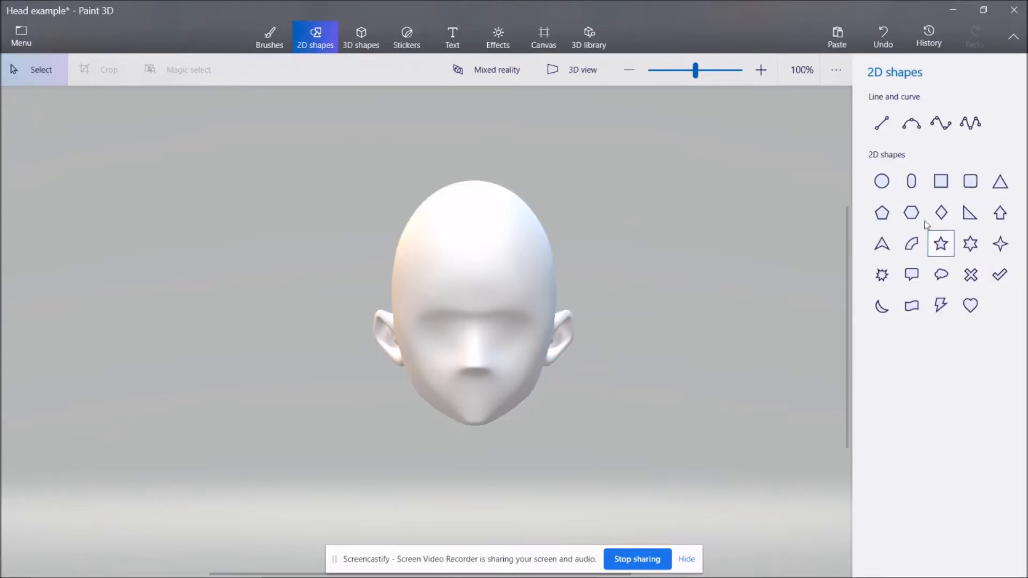
click(887, 188)
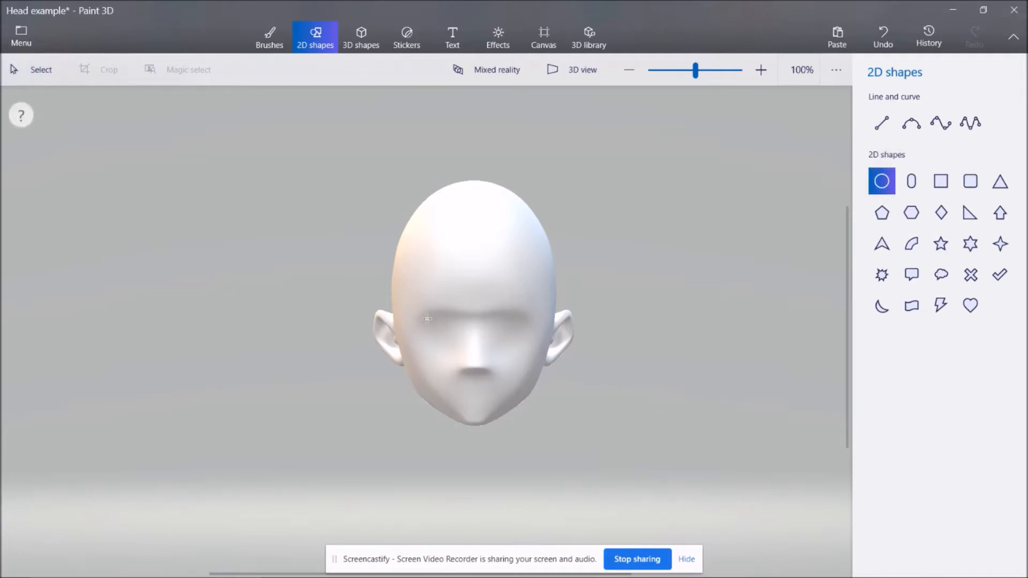
drag(434, 320, 470, 361)
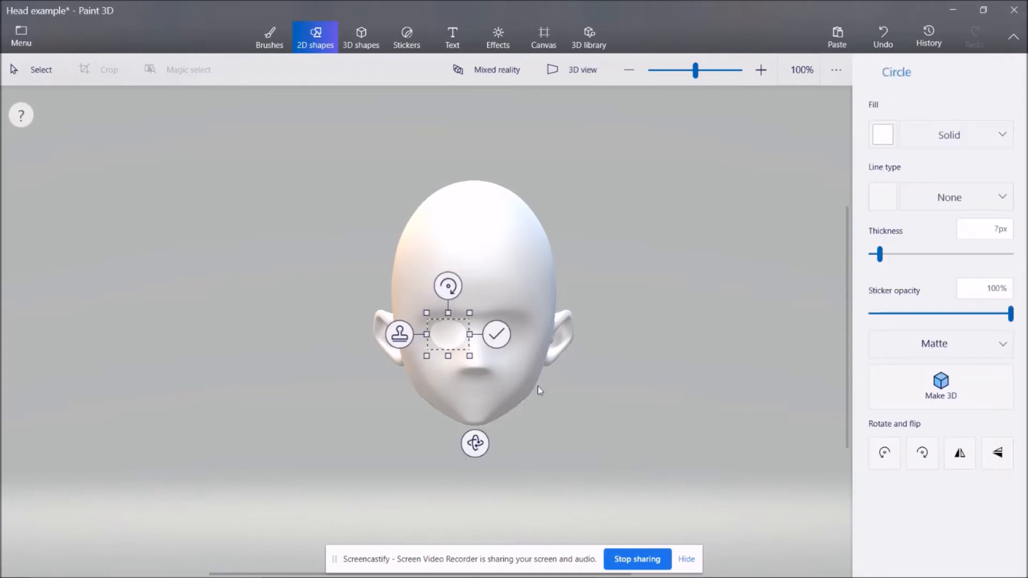
click(498, 334)
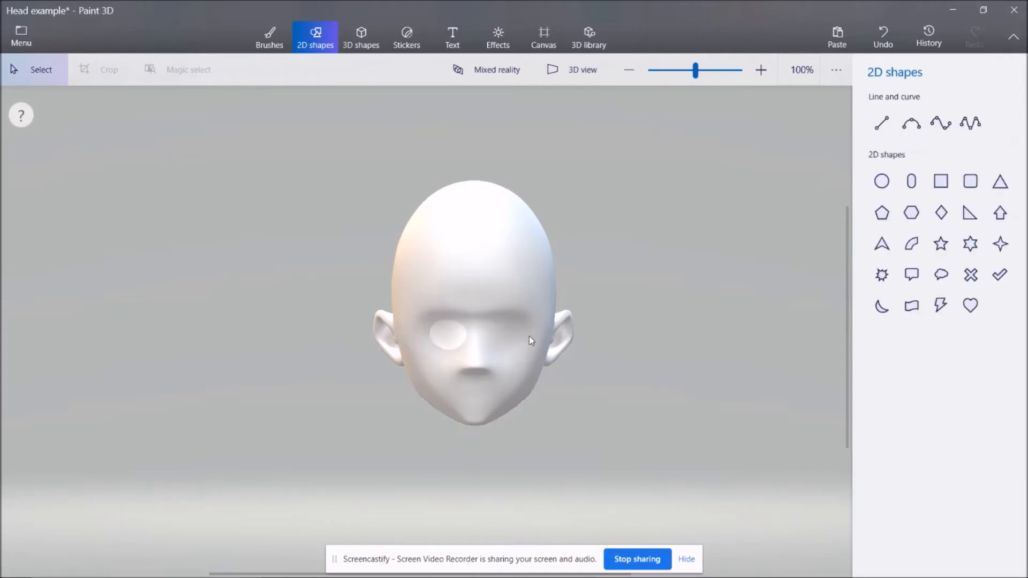
key(ctrl+z)
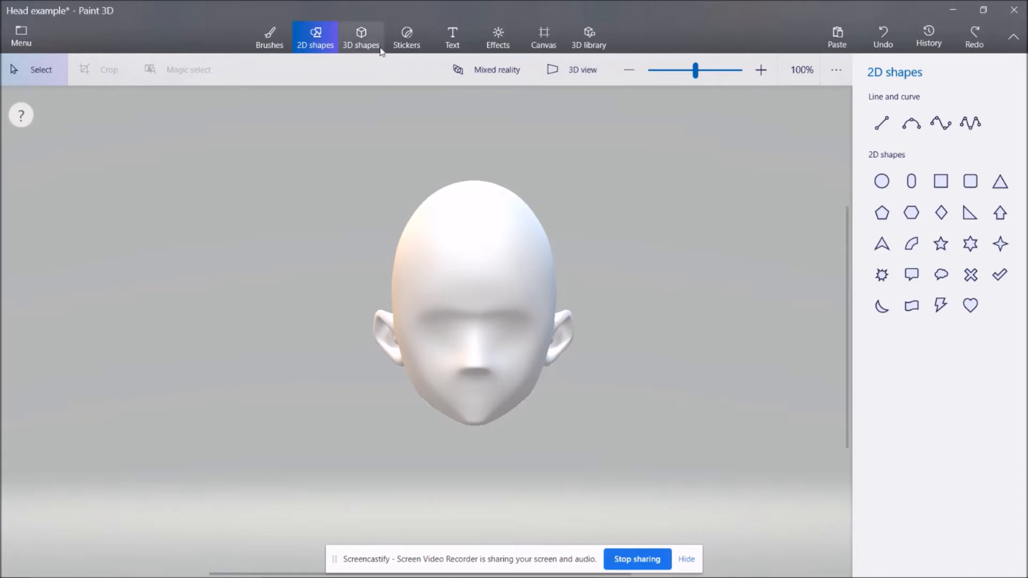
Fill the whole head with a light peach skin colour.
click(270, 45)
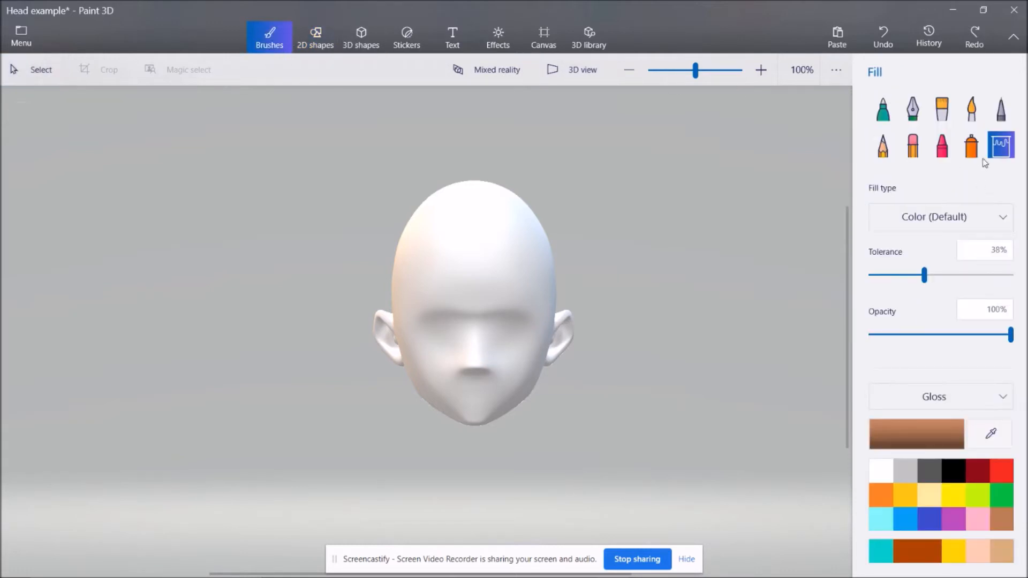
click(1008, 542)
click(1001, 519)
click(916, 434)
drag(456, 204, 454, 197)
click(482, 432)
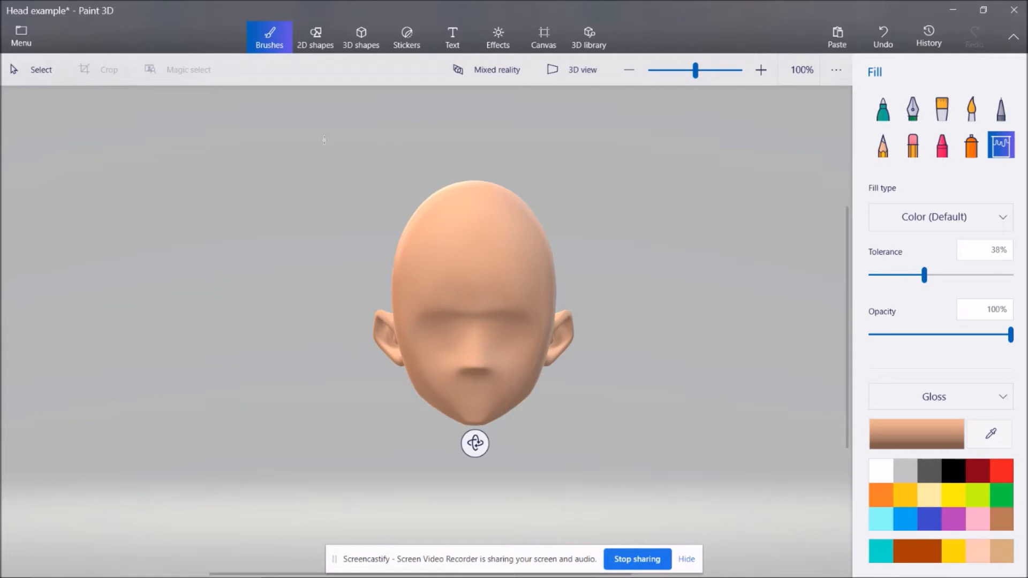
Draw a white oval over the head's left-hand eye socket, tilt it down towards the nose and stamp it on.
click(319, 48)
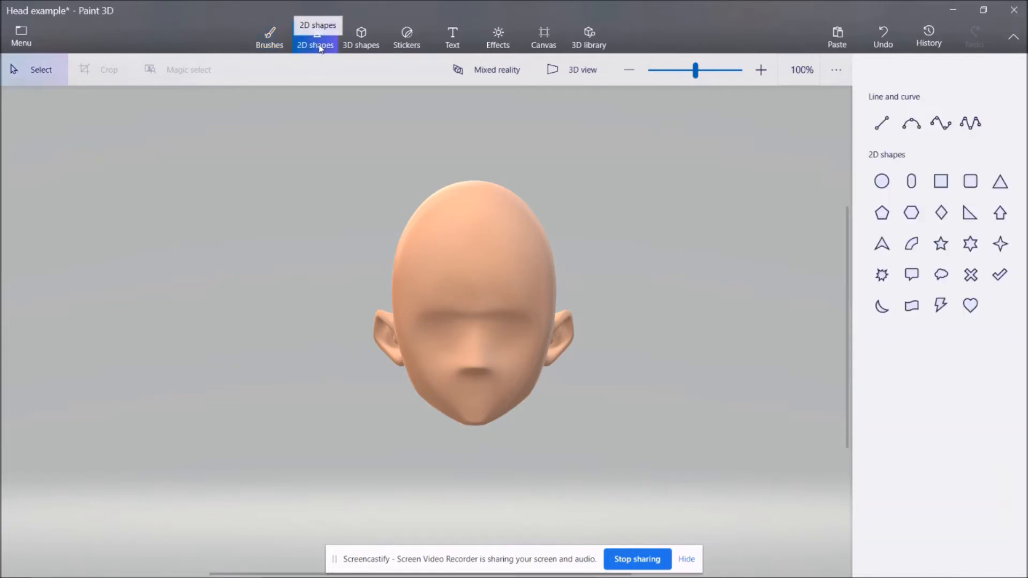
click(882, 181)
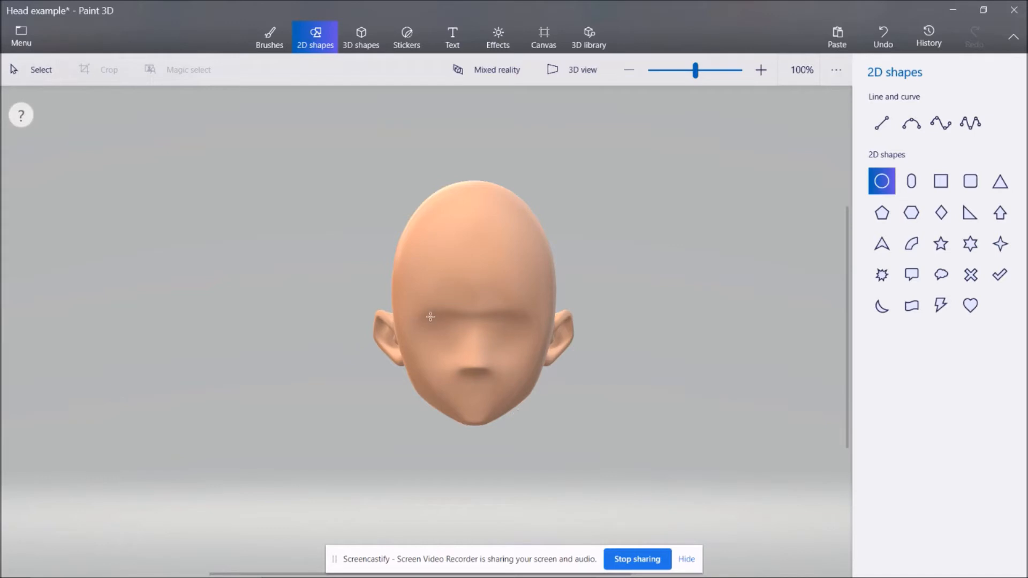
mouse_move(430, 316)
mouse_down()
mouse_move(451, 349)
mouse_move(467, 357)
mouse_move(456, 332)
mouse_move(475, 357)
mouse_up()
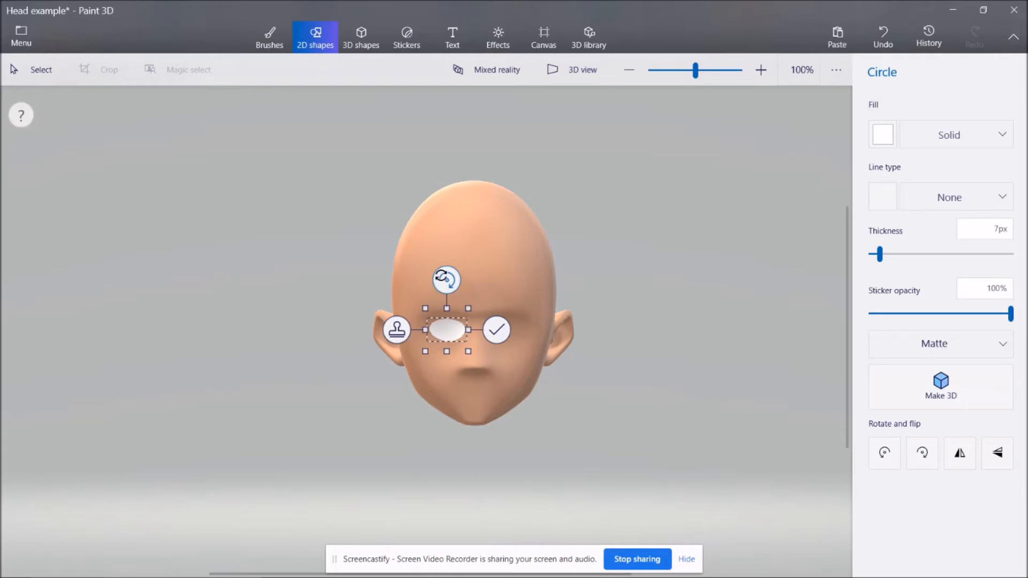
drag(446, 280, 460, 282)
drag(439, 354, 442, 330)
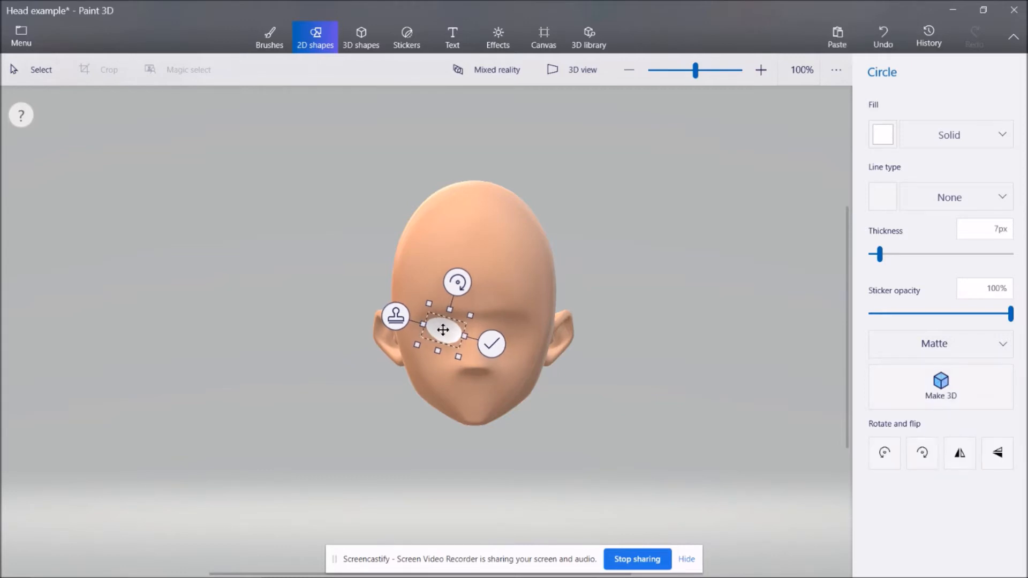
click(396, 318)
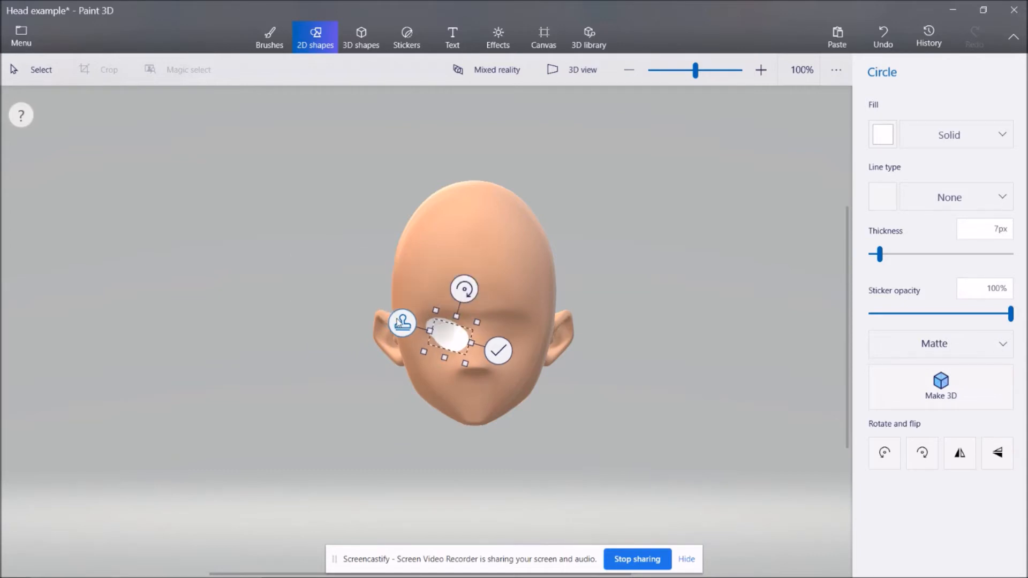
Move the white oval copy to the right-hand eye socket, flip it horizontally and apply it.
drag(452, 339, 505, 335)
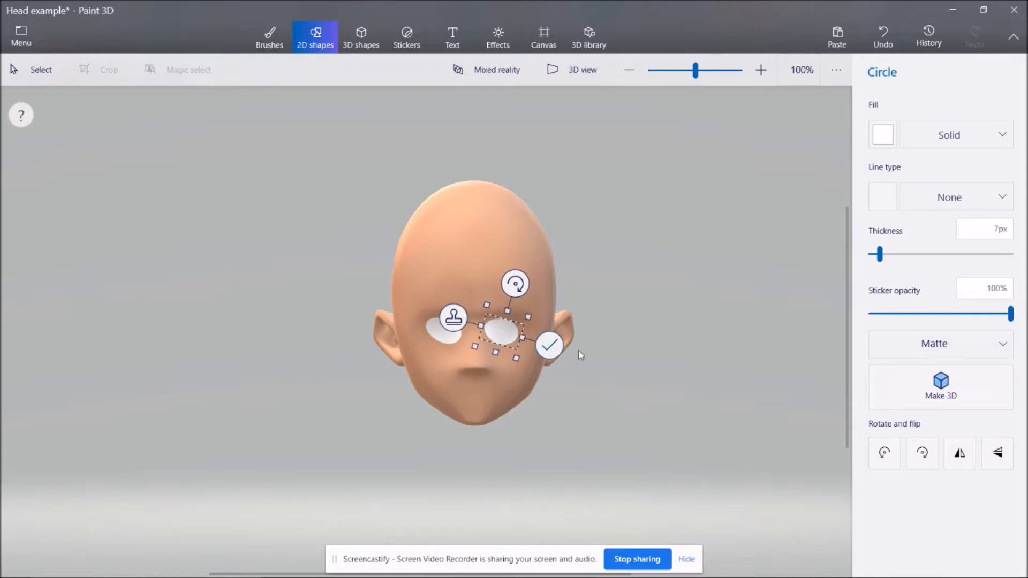
click(959, 452)
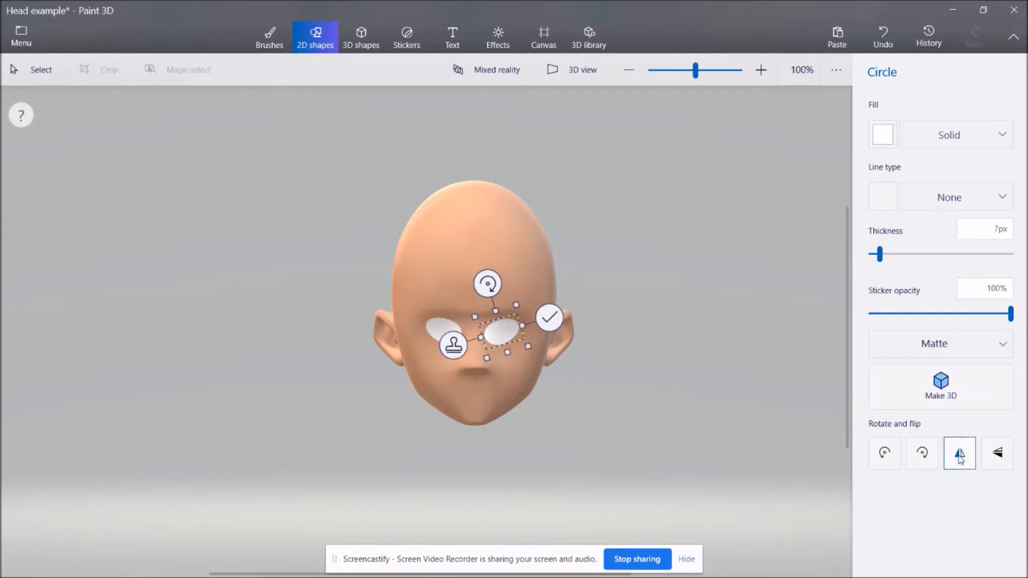
drag(498, 333, 502, 333)
click(551, 318)
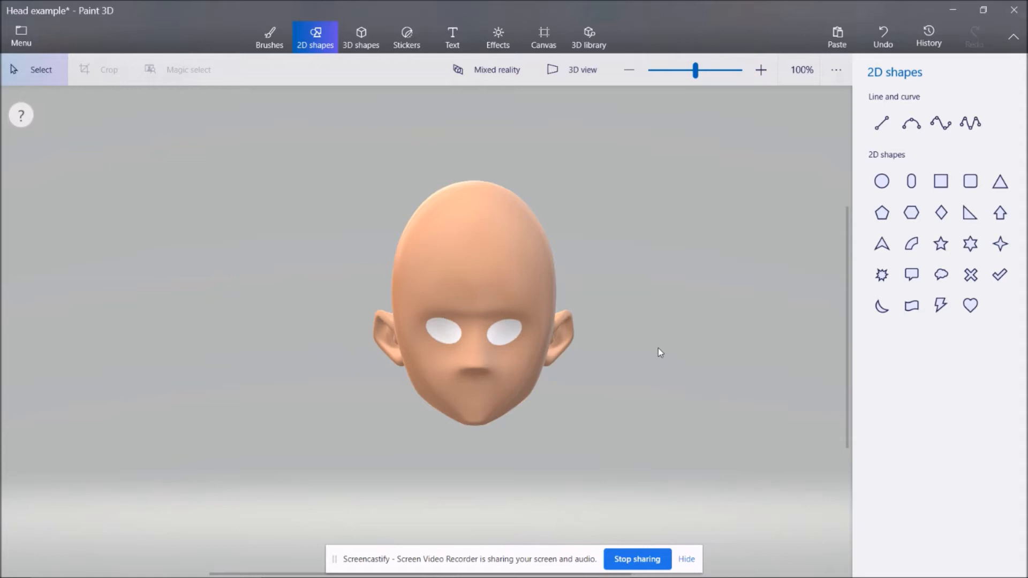
Draw a small circle with black fill as the pupil inside the left-hand white eye and nudge it towards the nose.
click(884, 187)
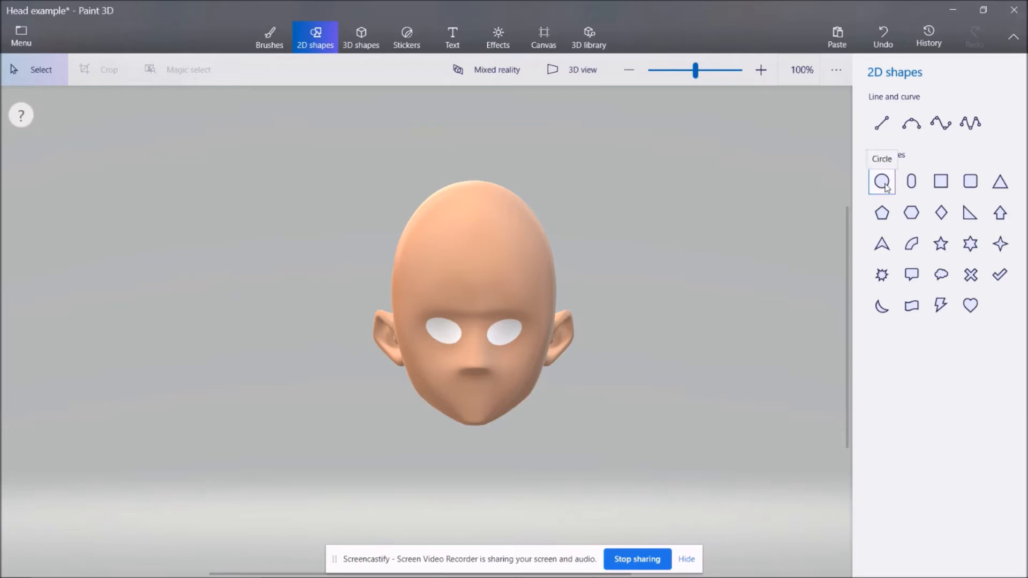
click(884, 185)
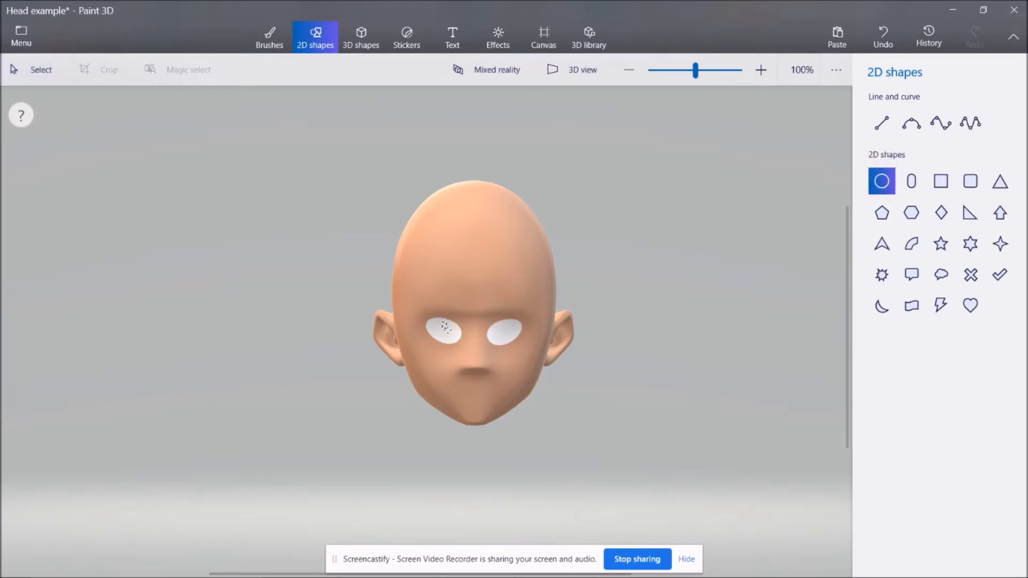
mouse_move(460, 343)
mouse_down()
mouse_move(458, 308)
mouse_move(451, 335)
mouse_up()
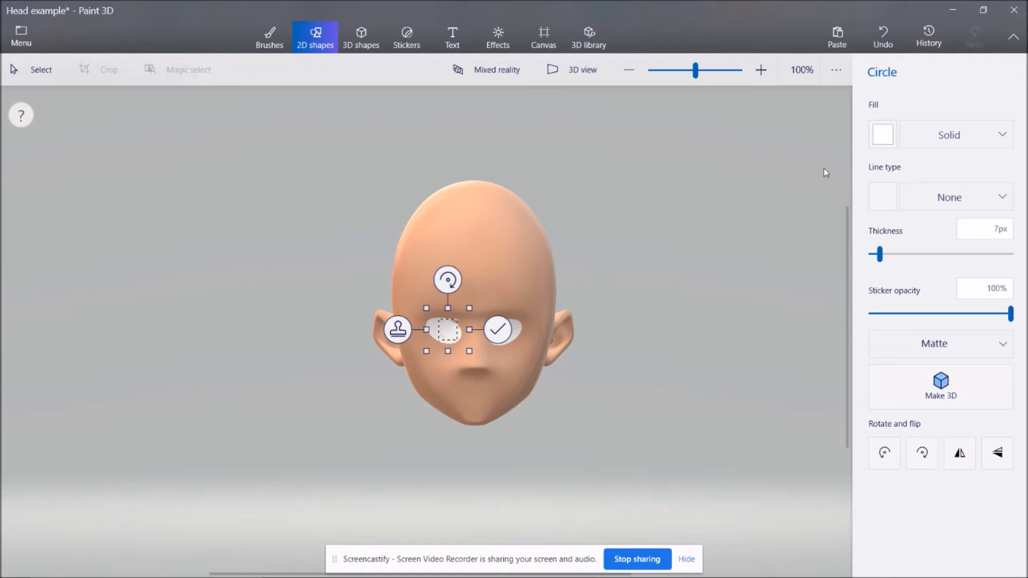
click(889, 142)
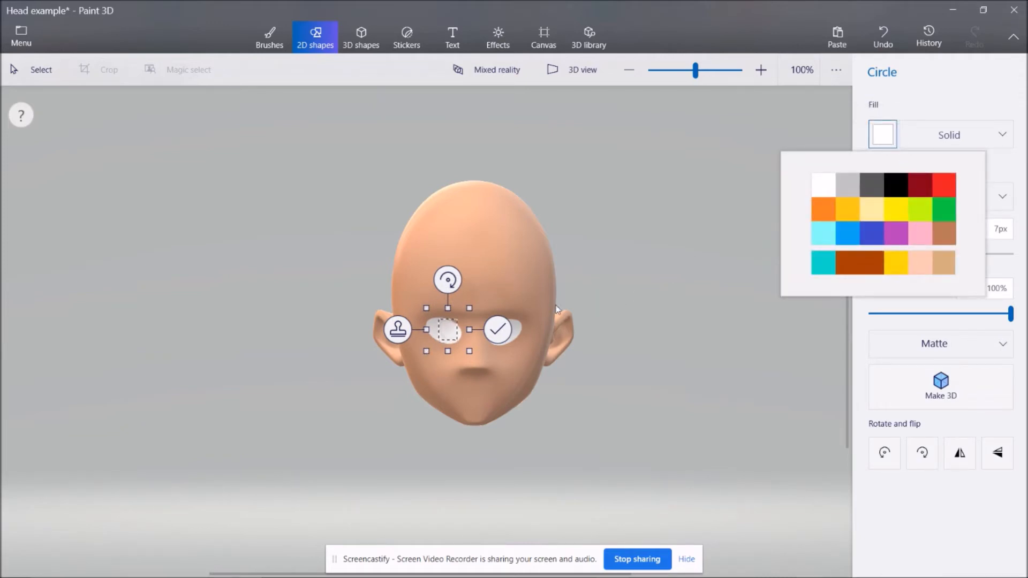
click(896, 193)
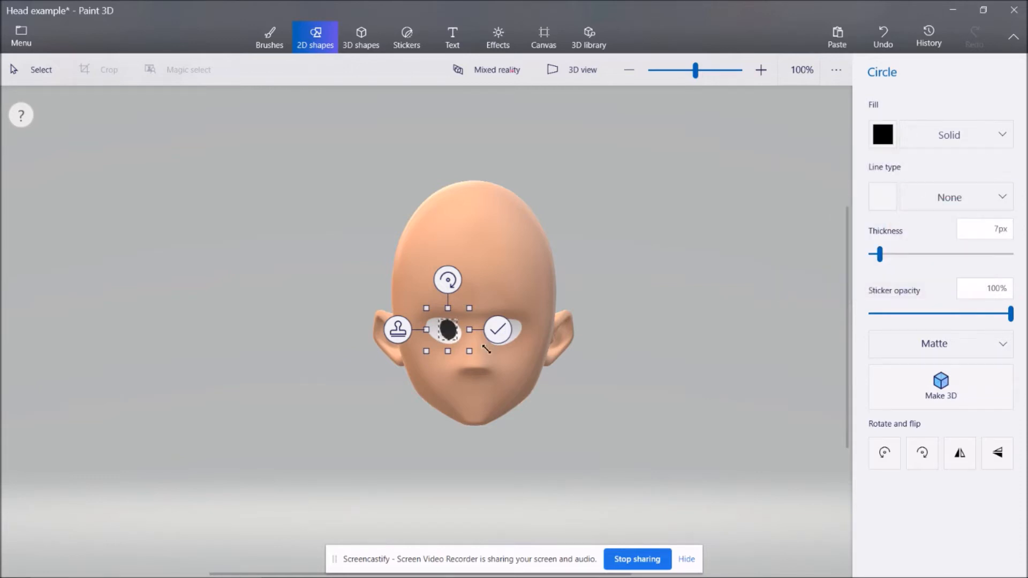
key(Right)
key(Right)
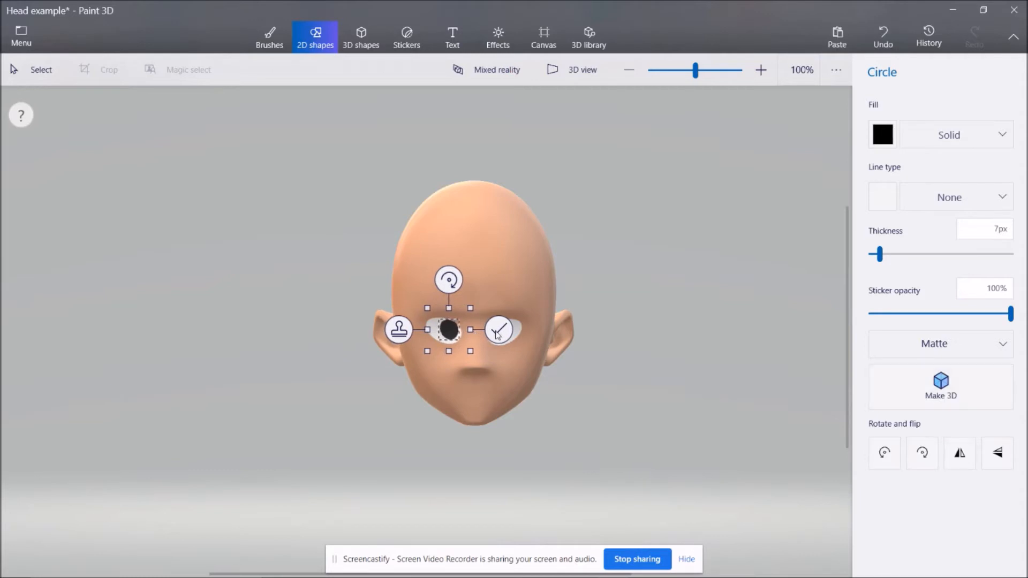
Stamp the black pupil, move the copy onto the right-hand eye and apply it.
click(399, 329)
drag(443, 330, 501, 337)
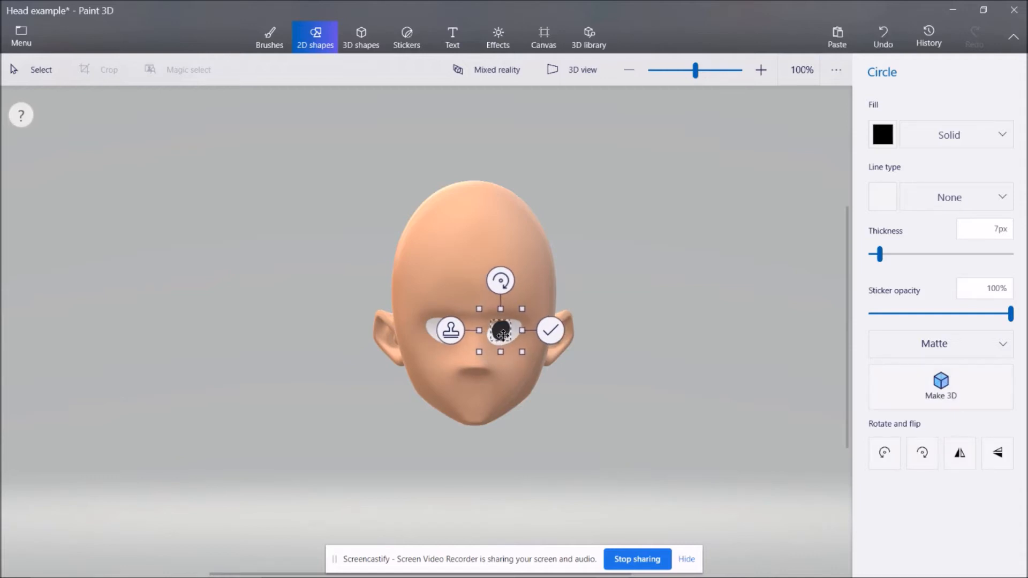
click(547, 334)
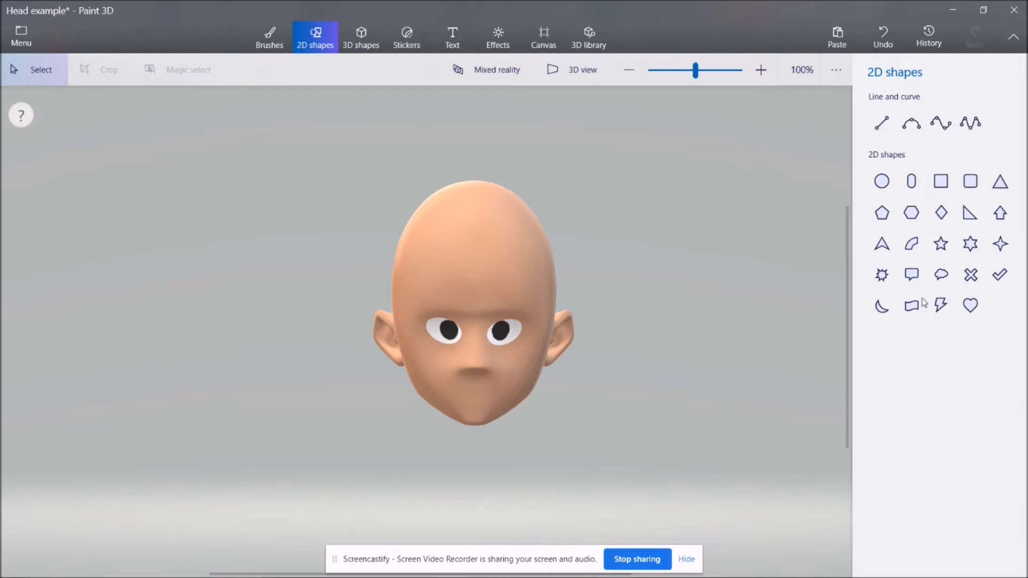
Draw a black moon shape above the left-hand eye, flip it horizontally and vertically, then flatten and tilt it into an eyebrow.
click(886, 314)
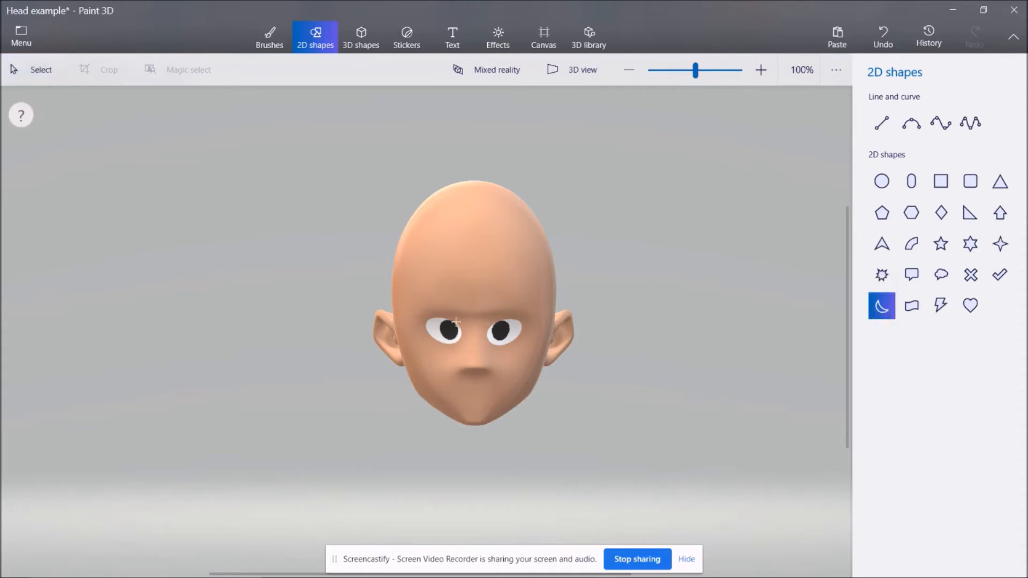
drag(423, 298, 454, 298)
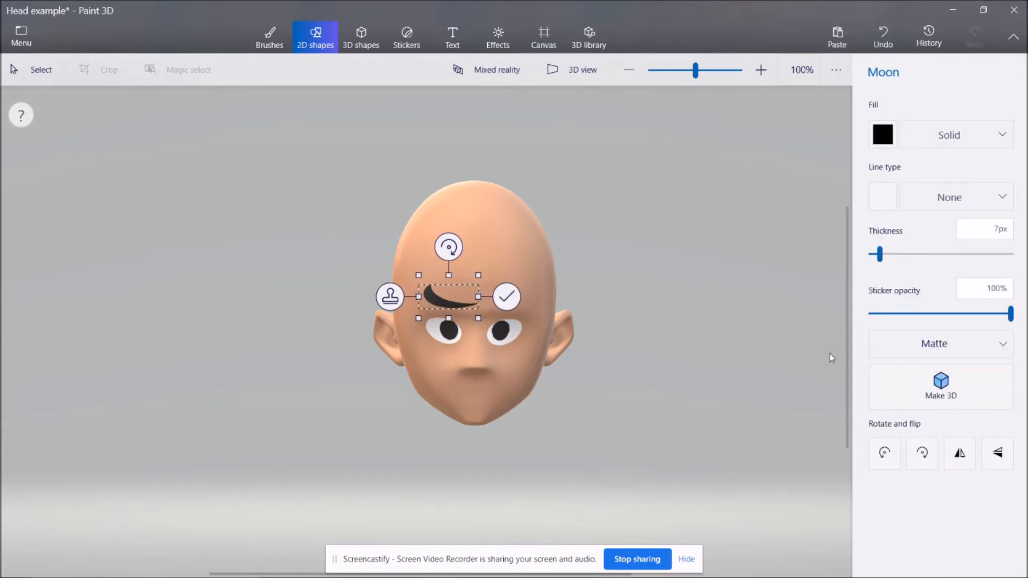
click(968, 456)
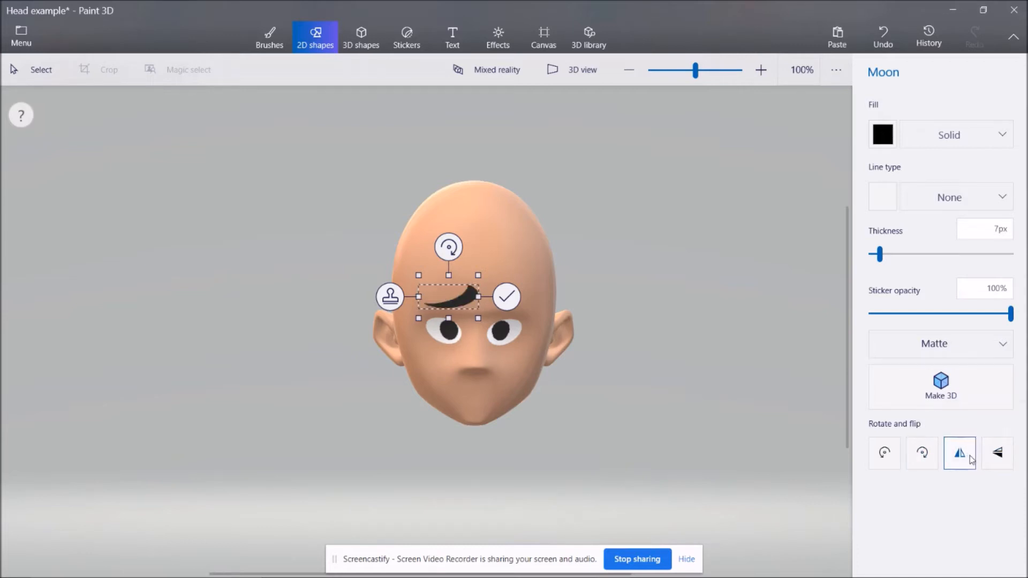
click(995, 452)
drag(460, 292, 456, 316)
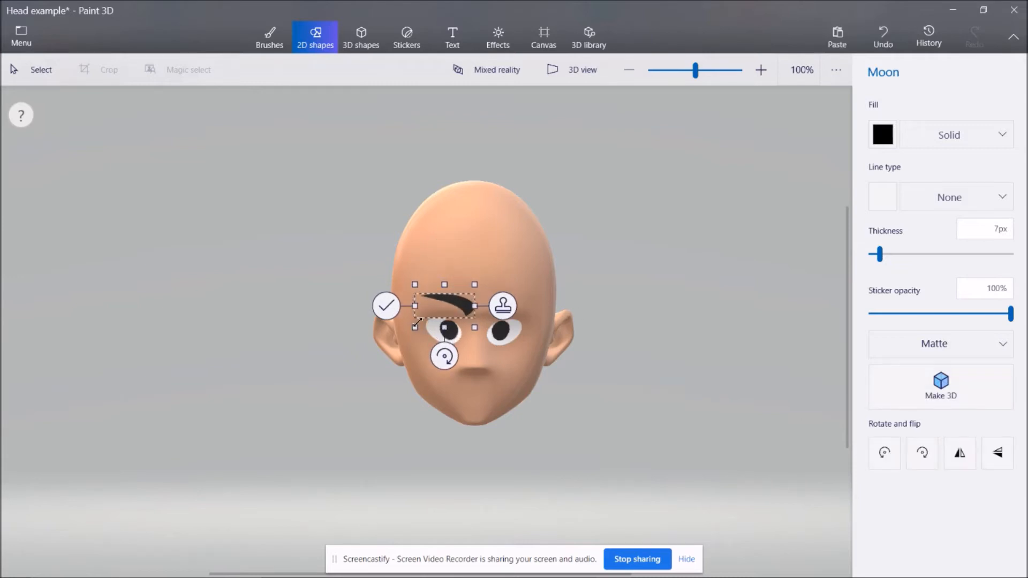
drag(453, 320, 463, 308)
mouse_move(442, 357)
mouse_down()
mouse_move(425, 353)
mouse_move(448, 354)
mouse_move(450, 340)
mouse_up()
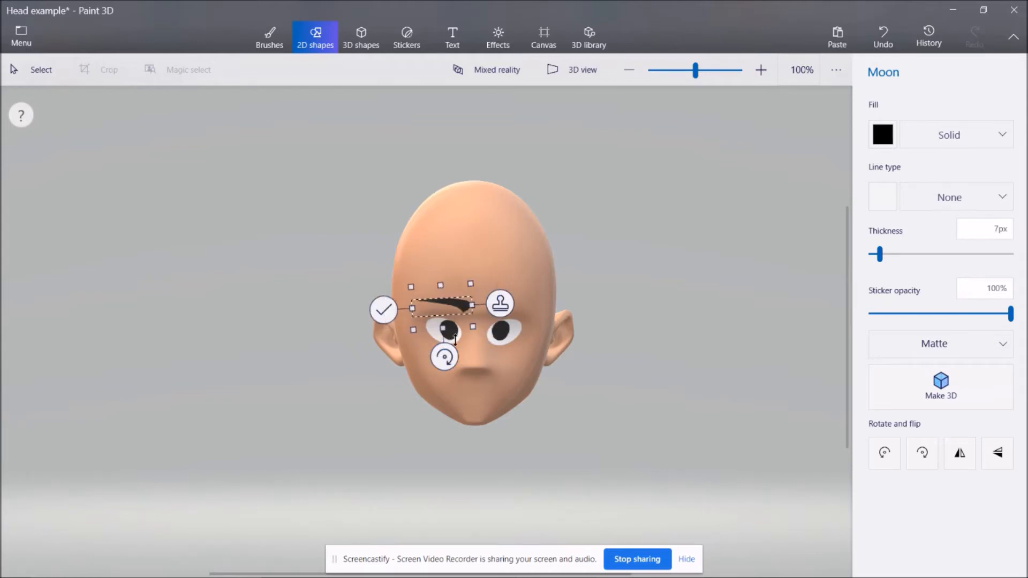
Stamp the eyebrow, move the copy above the right-hand eye, flip it horizontally and apply it.
drag(458, 305, 516, 304)
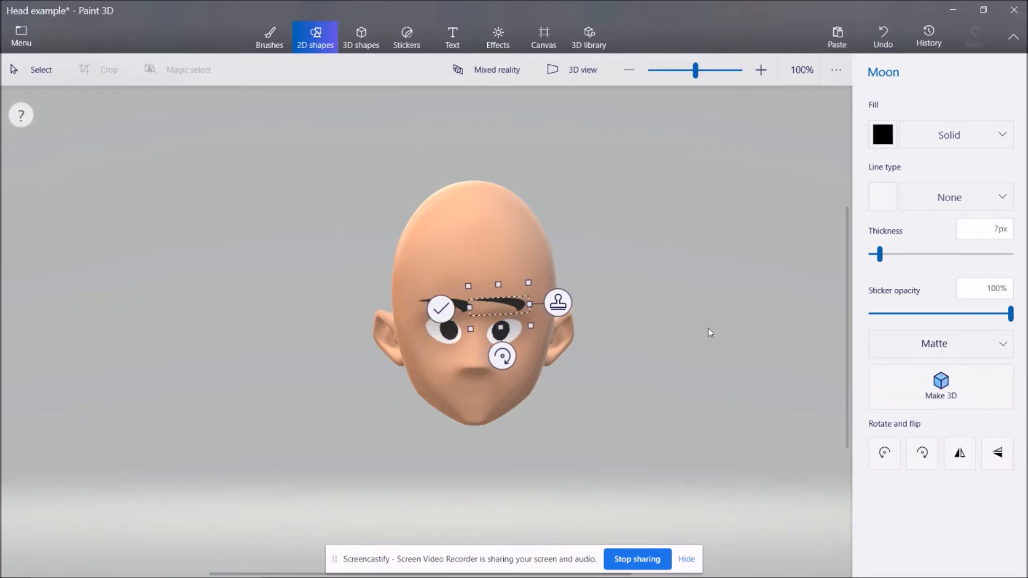
click(959, 454)
drag(498, 303, 510, 305)
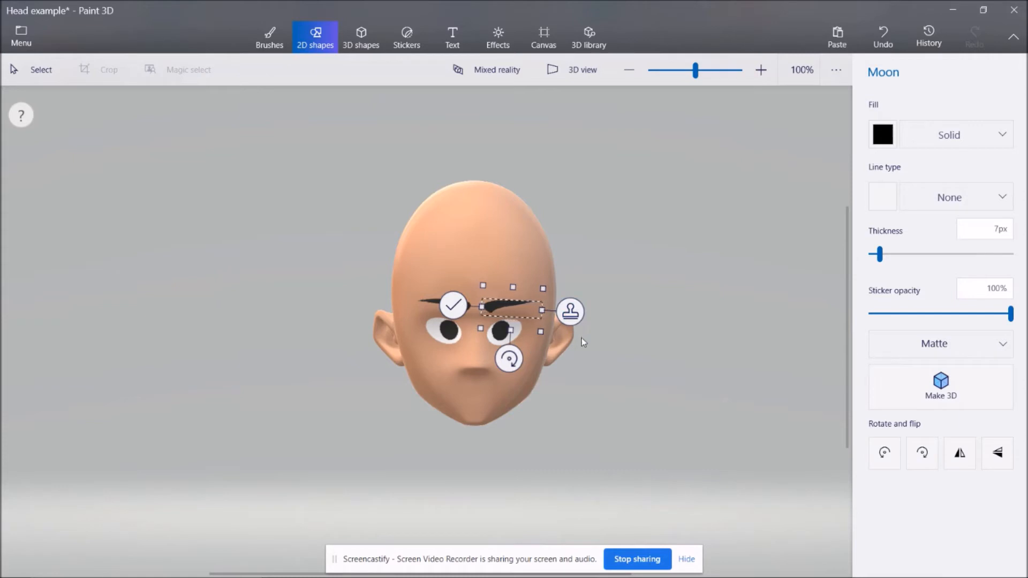
click(454, 306)
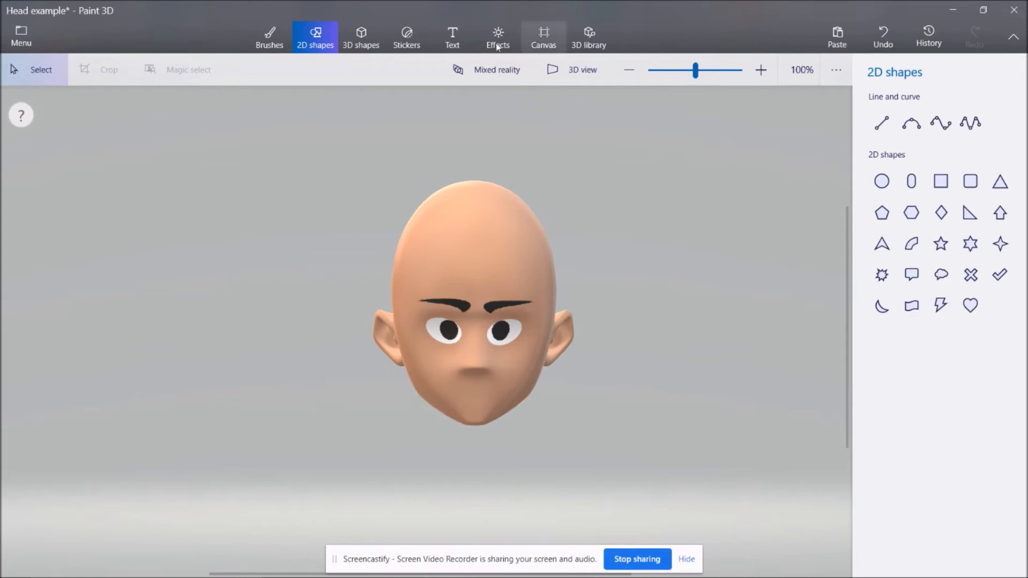
Search the 3D library for "lips" and insert the Kiss Mouth model.
click(589, 38)
click(714, 100)
text(lip)
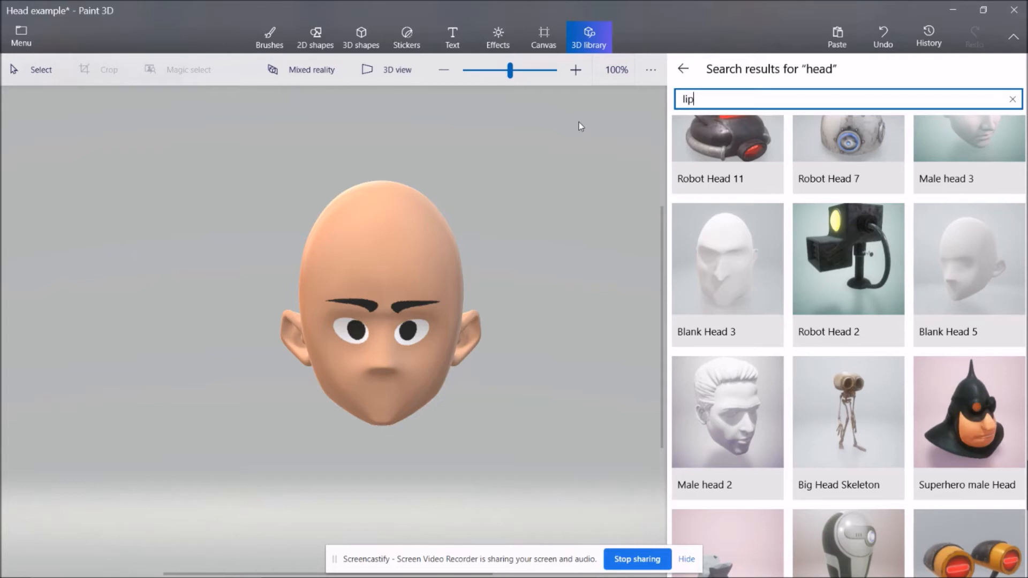
key(Return)
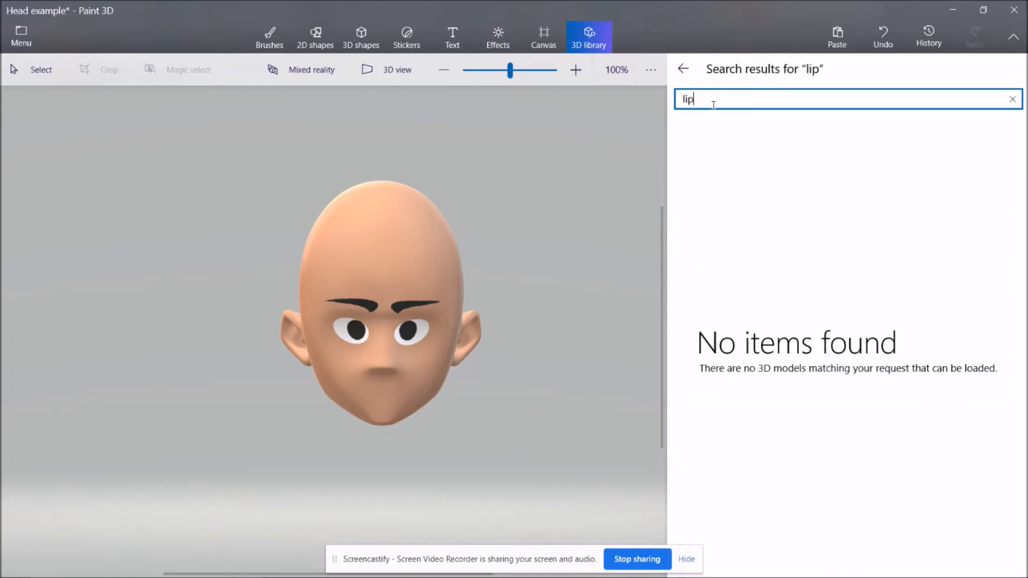
key(Return)
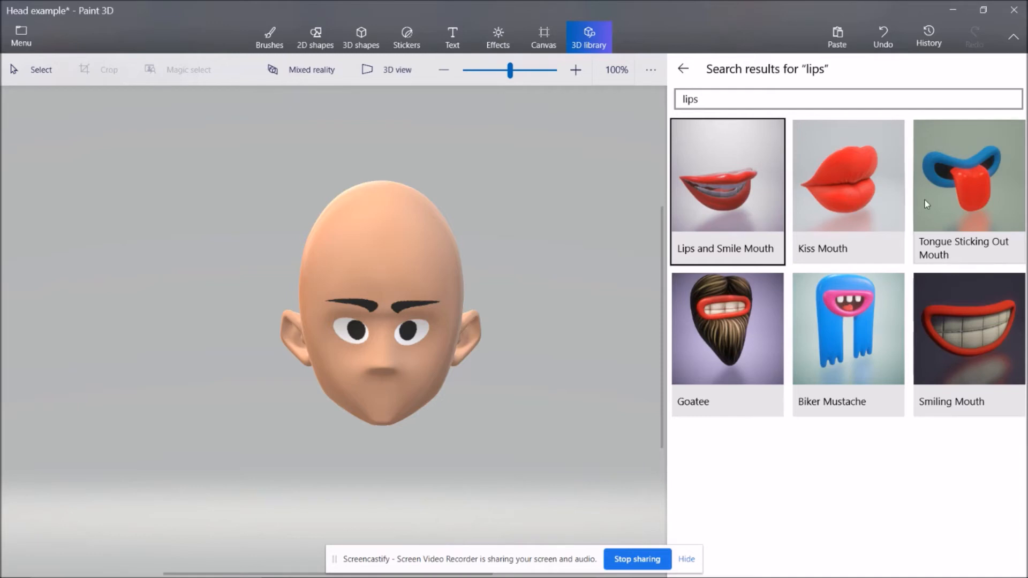
click(856, 214)
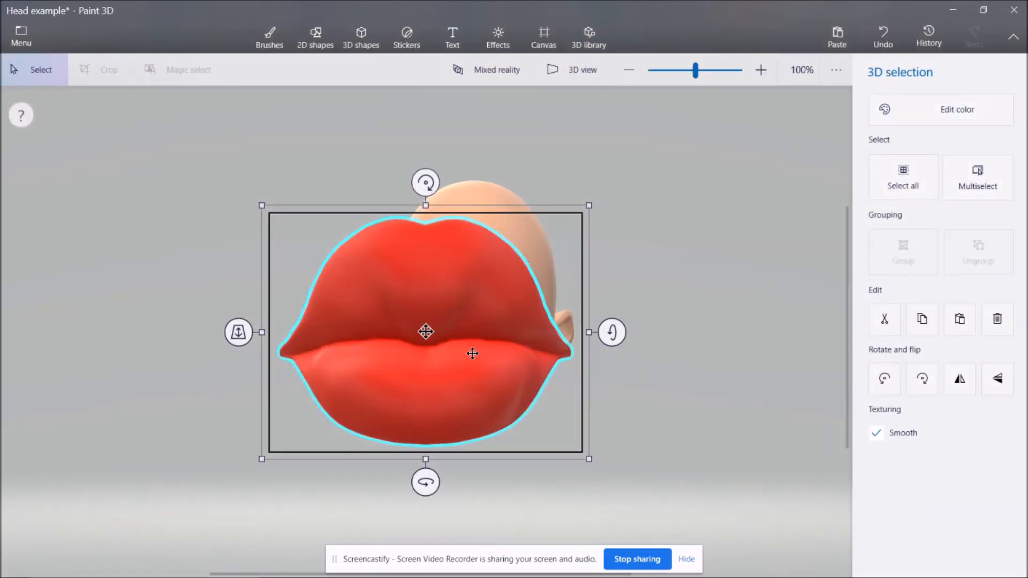
Shrink the red lips to mouth size, place them just below the nose and push them back along the z-axis onto the face.
drag(470, 356, 519, 349)
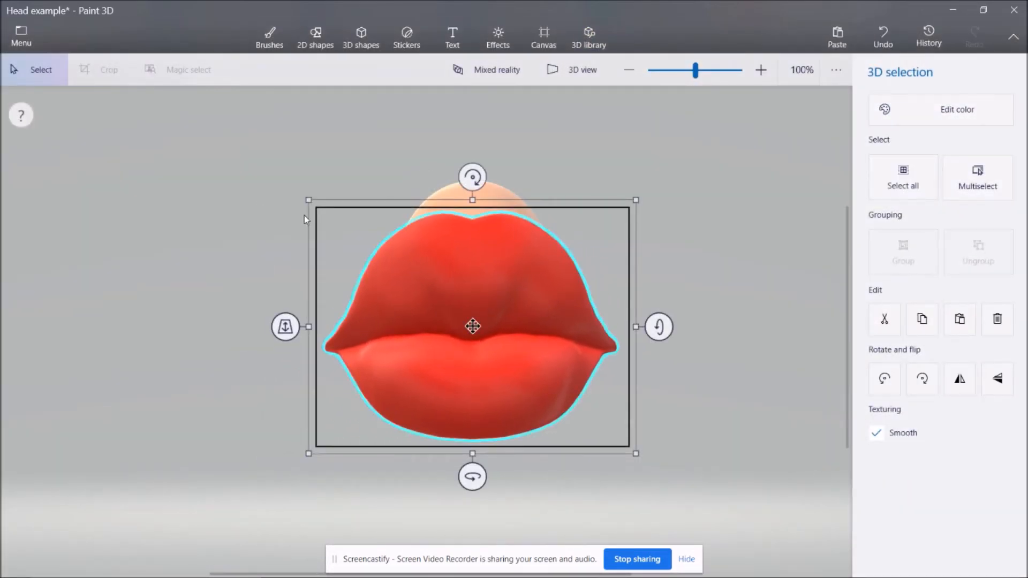
drag(309, 199, 508, 345)
drag(615, 426, 512, 396)
drag(542, 328, 493, 397)
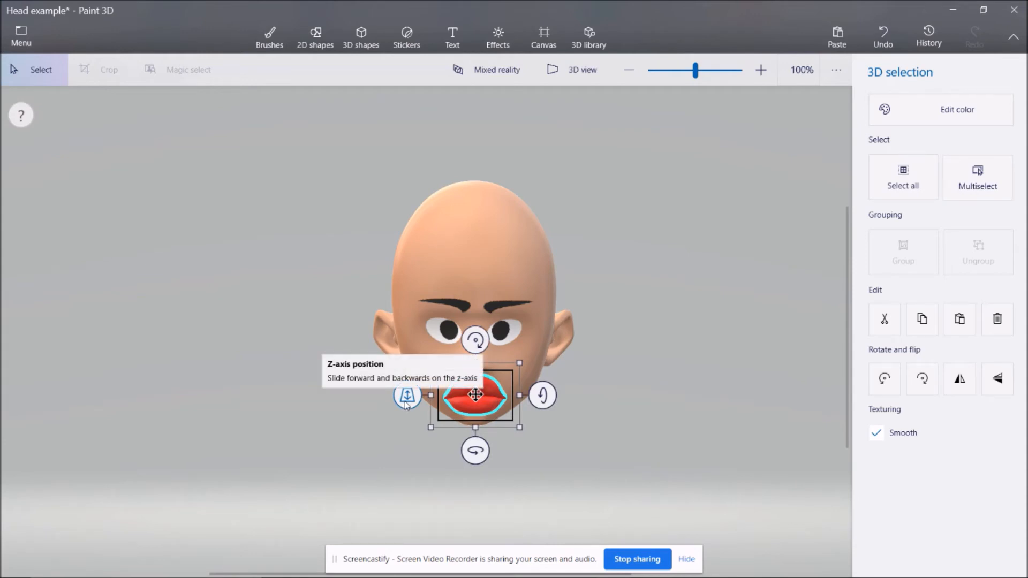
drag(405, 403, 400, 320)
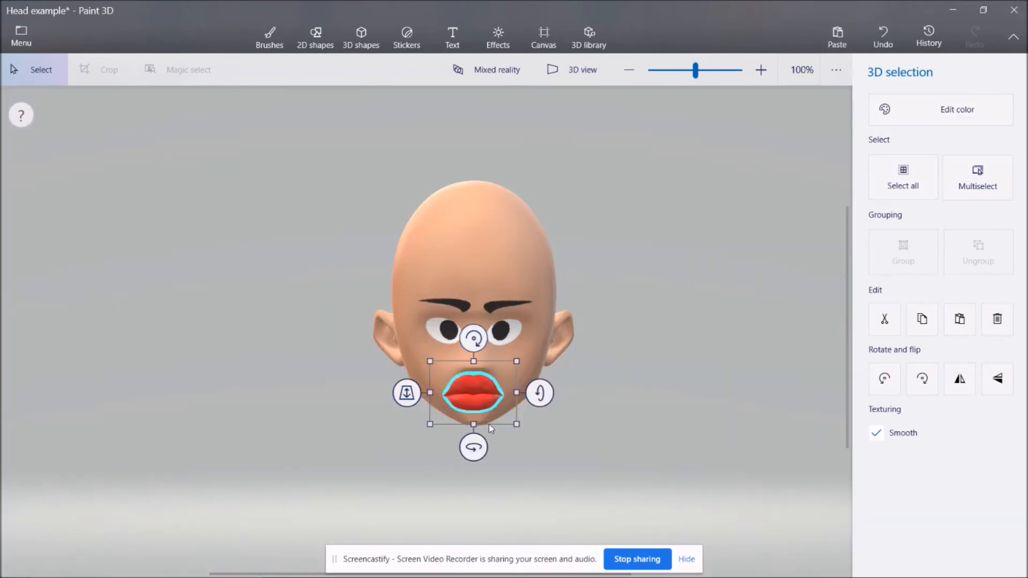
drag(539, 393, 538, 396)
drag(476, 401, 481, 399)
click(606, 439)
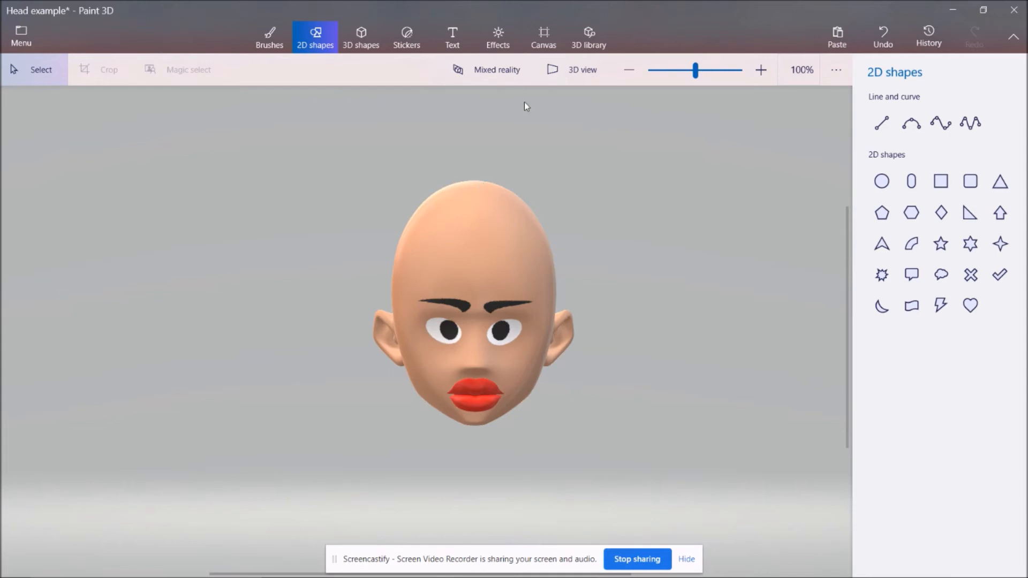
Search the 3D library for "hair" and insert the Dark pig tails model.
click(583, 44)
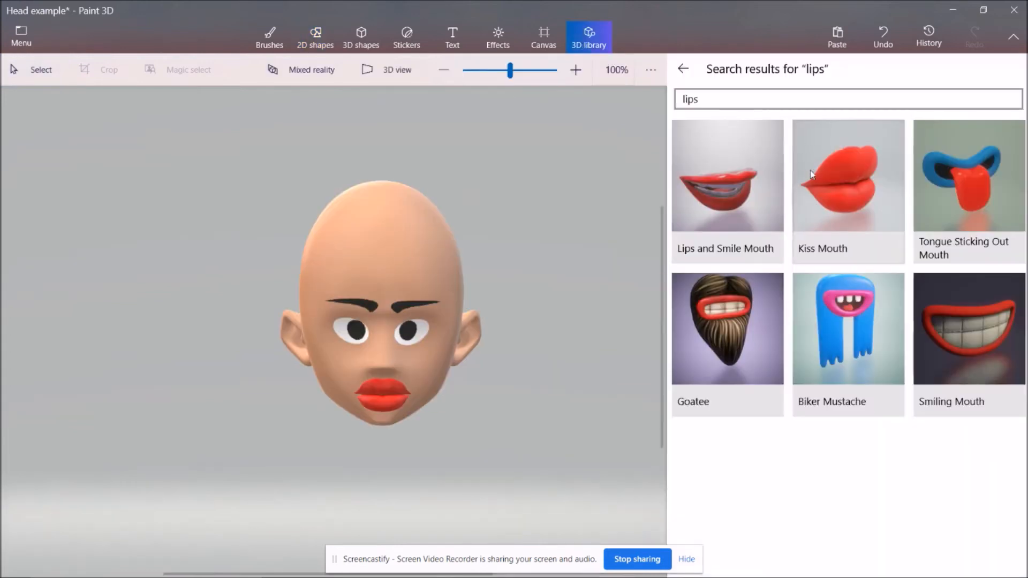
click(720, 98)
text(hair)
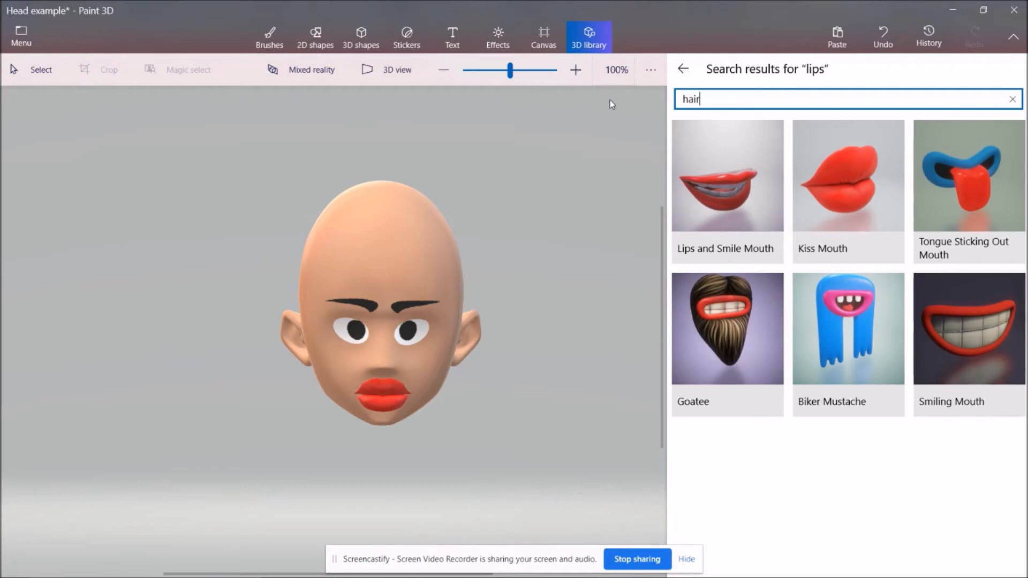
key(Return)
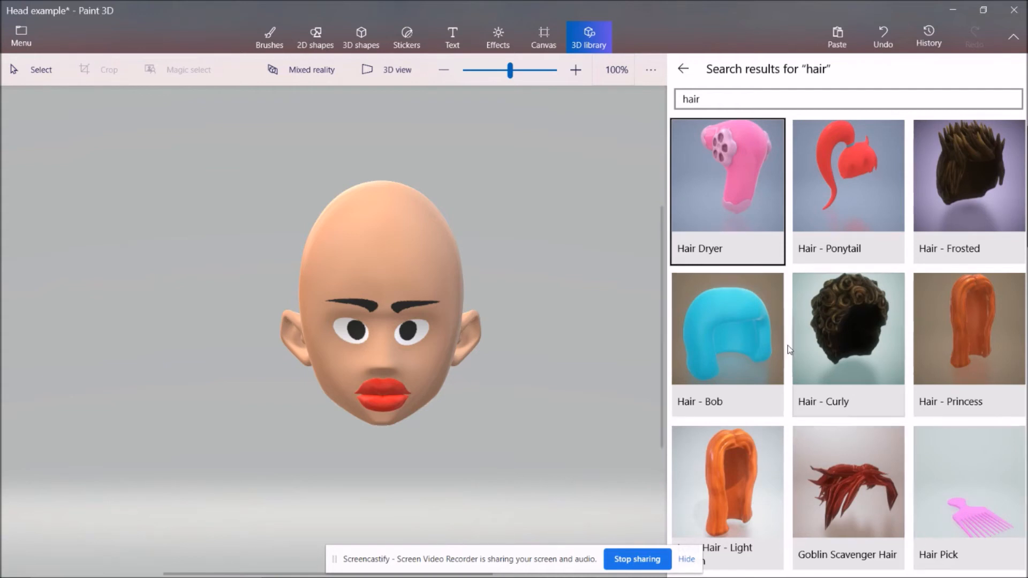
scroll(759, 274, down, 10)
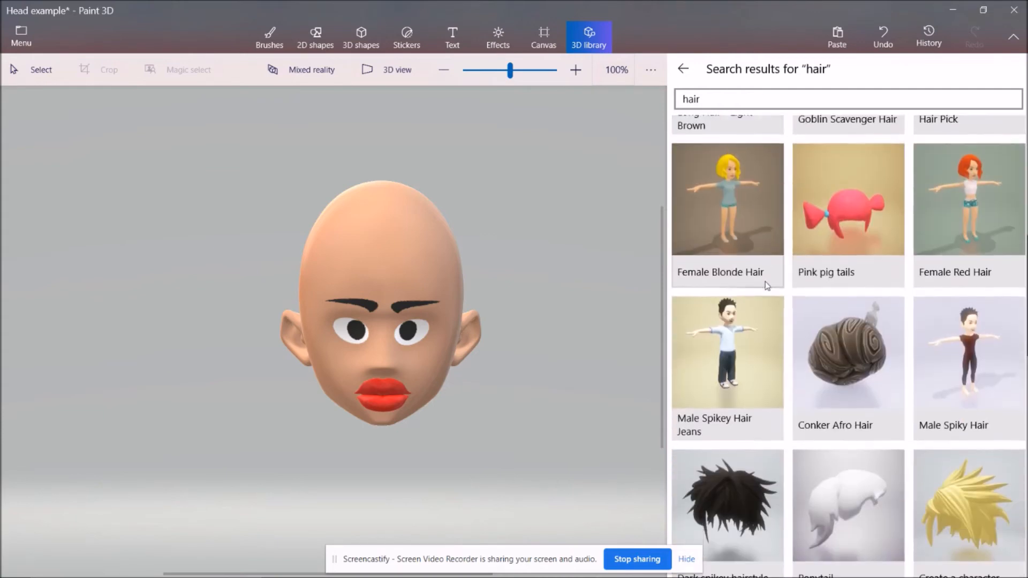
scroll(778, 293, down, 10)
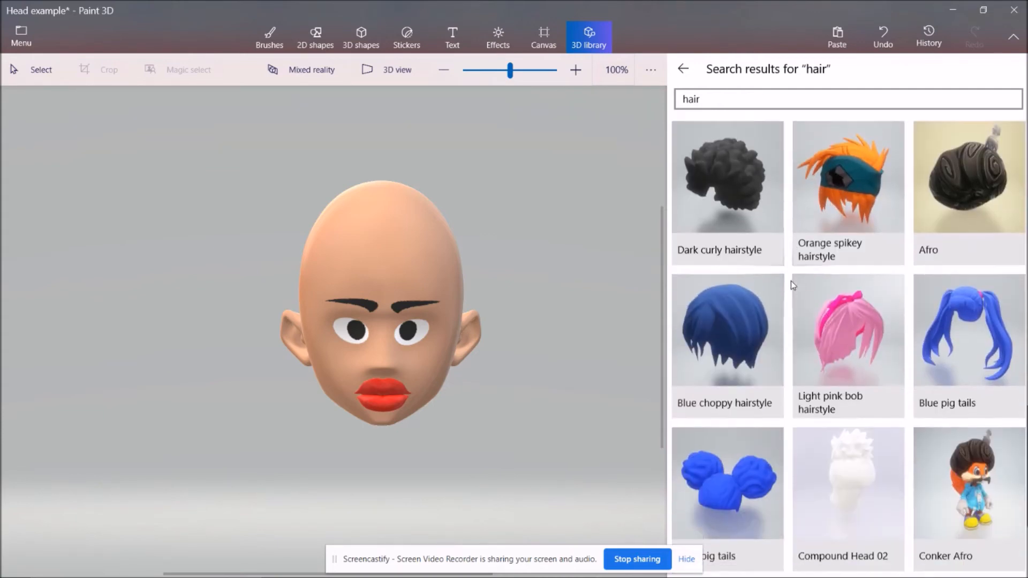
scroll(833, 283, down, 3)
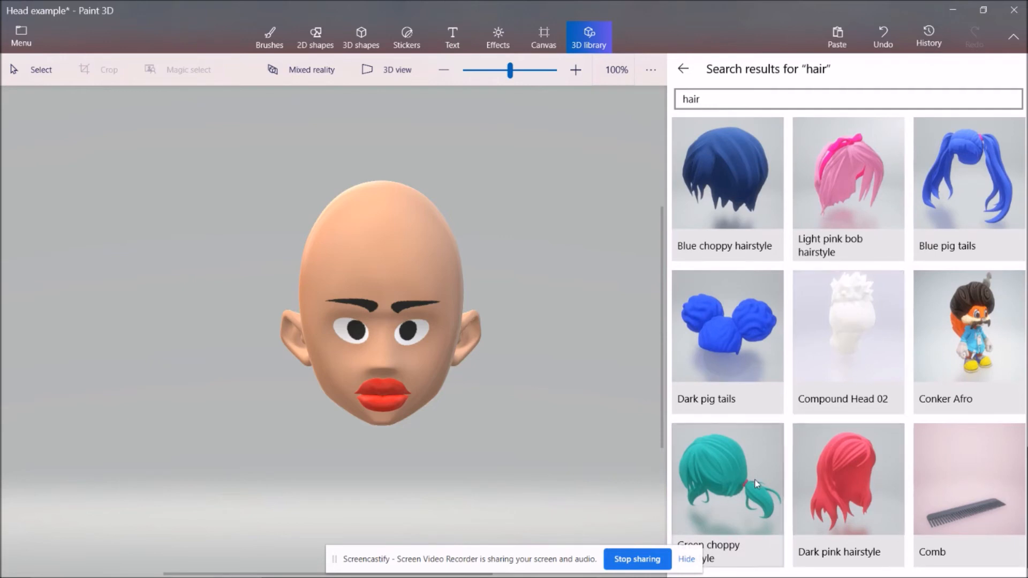
click(720, 335)
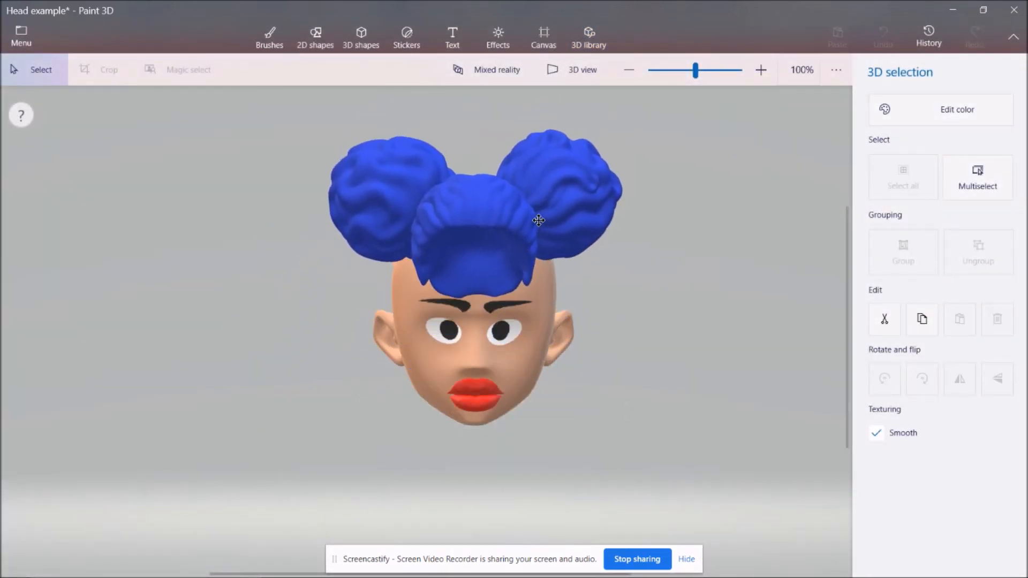
Enlarge the blue pigtail hair to about the head's width and push it back along the z-axis so the forehead shows.
click(538, 220)
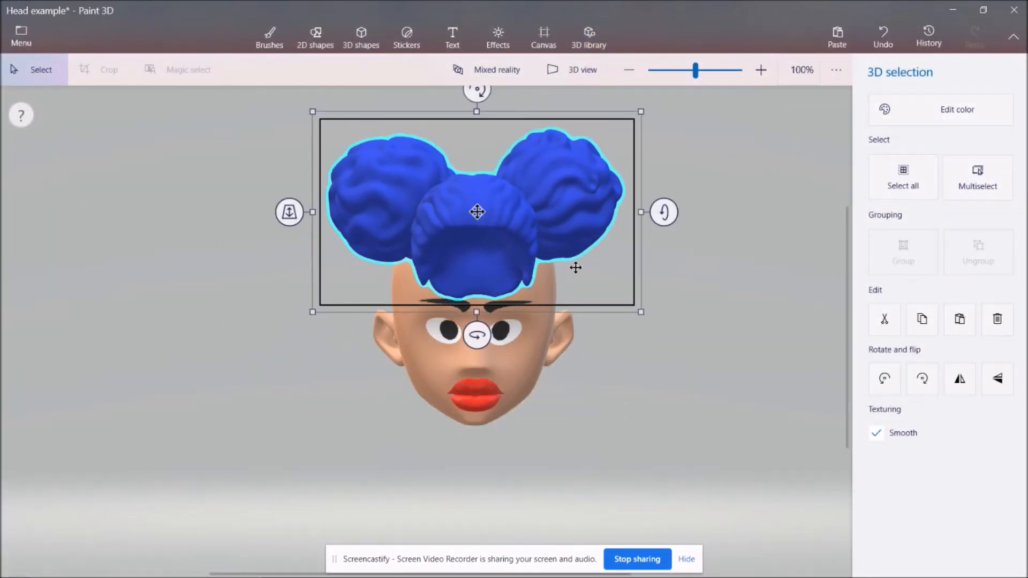
drag(641, 314, 678, 333)
drag(313, 332, 267, 358)
drag(676, 354, 684, 358)
drag(483, 260, 483, 245)
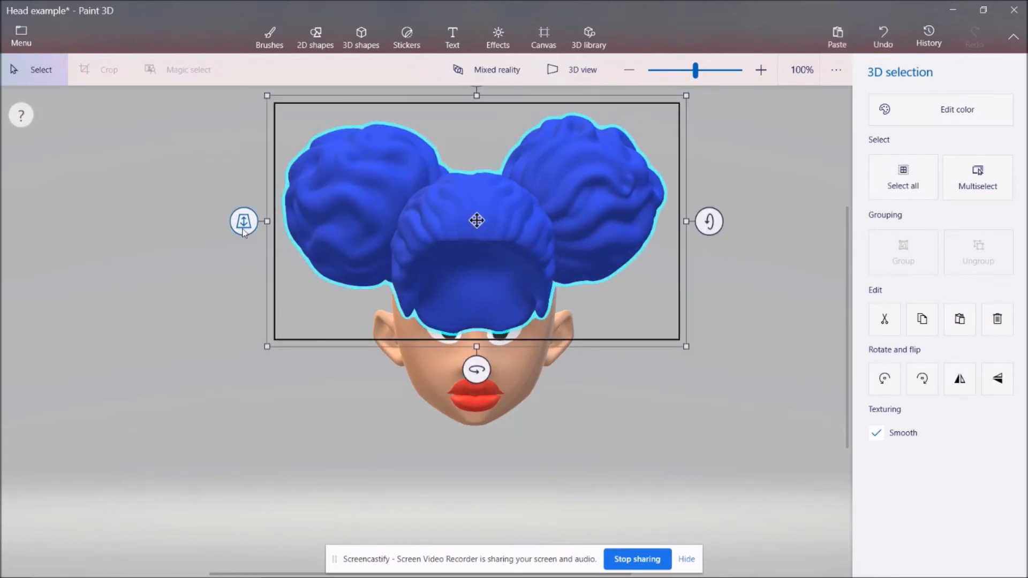
drag(244, 231, 232, 141)
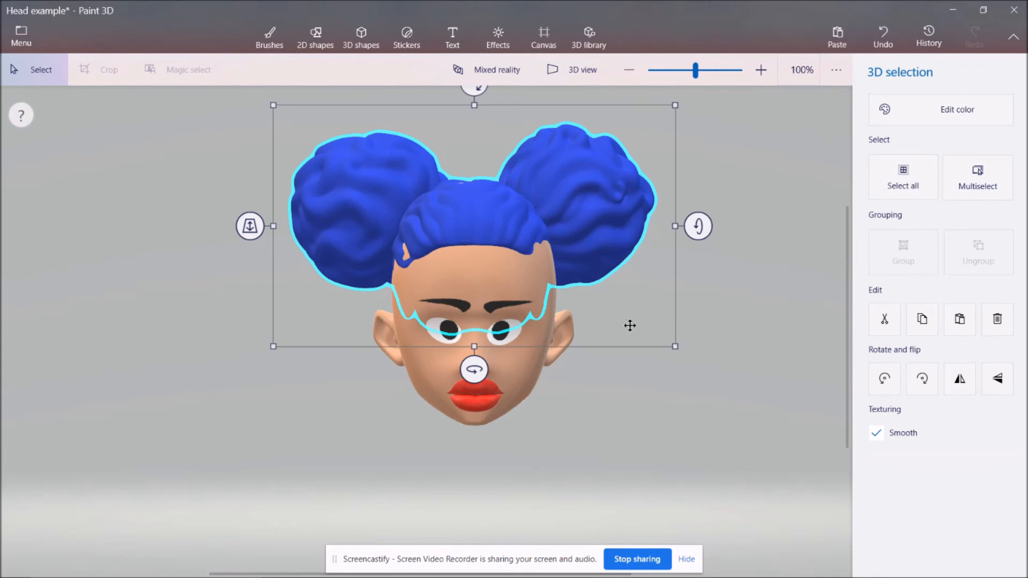
Enlarge the blue hair further and reposition it so it frames the whole forehead and the sides down to the ears.
drag(275, 346, 259, 355)
drag(674, 353, 694, 364)
drag(255, 367, 242, 375)
drag(703, 380, 712, 384)
drag(419, 225, 422, 210)
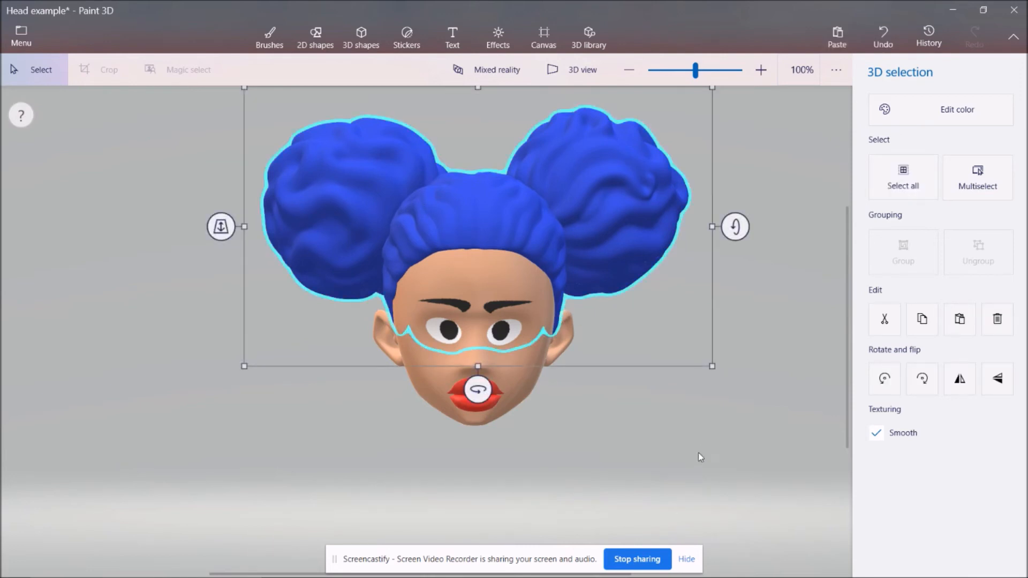
Examine the fit of the hair and lips on the head from several angles in 3D view.
click(315, 37)
click(579, 80)
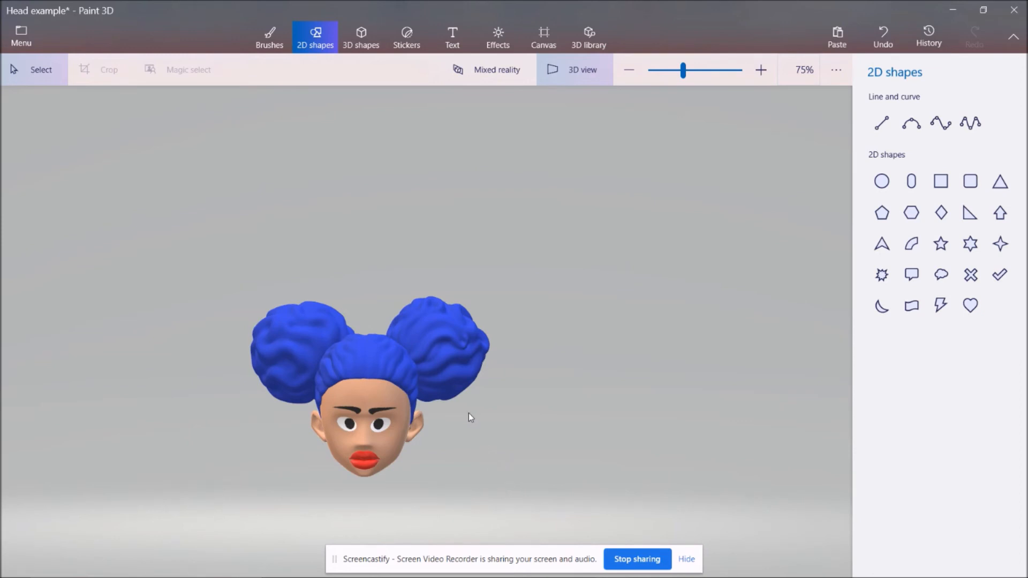
drag(468, 413, 346, 445)
click(491, 398)
drag(414, 364, 412, 363)
click(631, 461)
right_drag(575, 443, 375, 436)
scroll(464, 396, up, 2)
scroll(446, 350, down, 1)
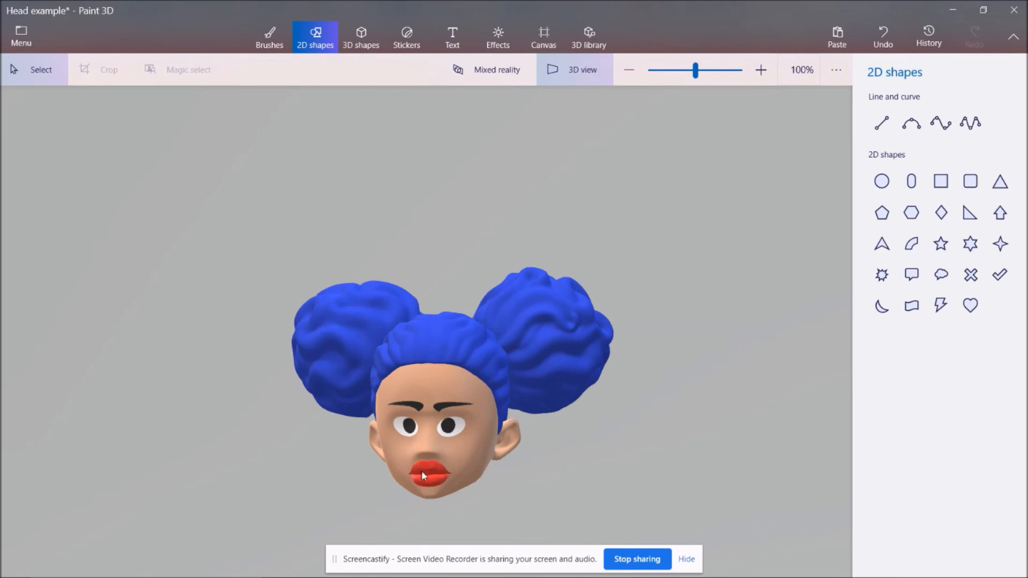
scroll(488, 411, down, 1)
right_drag(432, 467, 402, 346)
scroll(476, 364, up, 2)
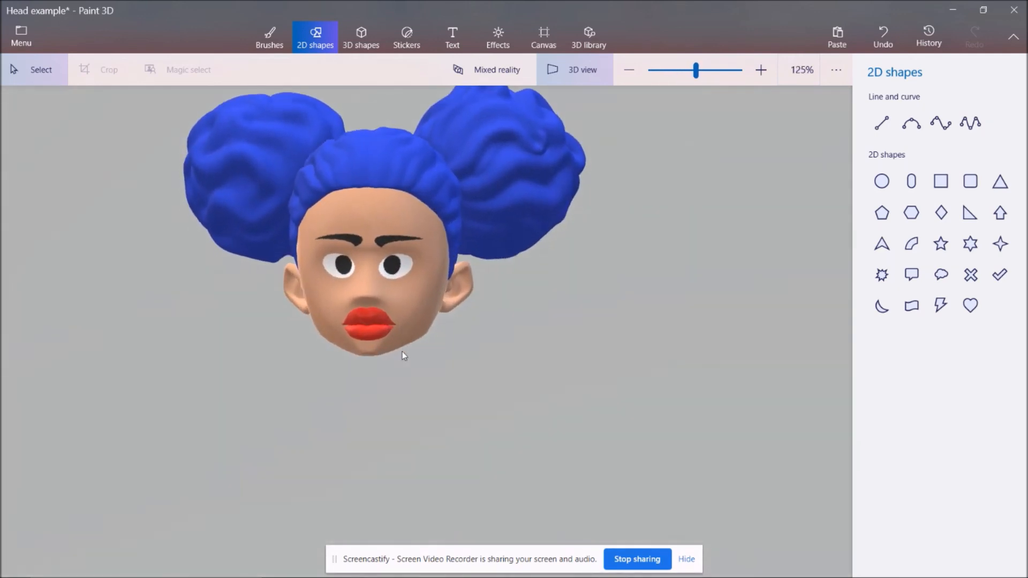
Search the 3D library for "ring", insert the Ancient Ring Full model and move it beside the chin below the right-hand ear.
click(594, 41)
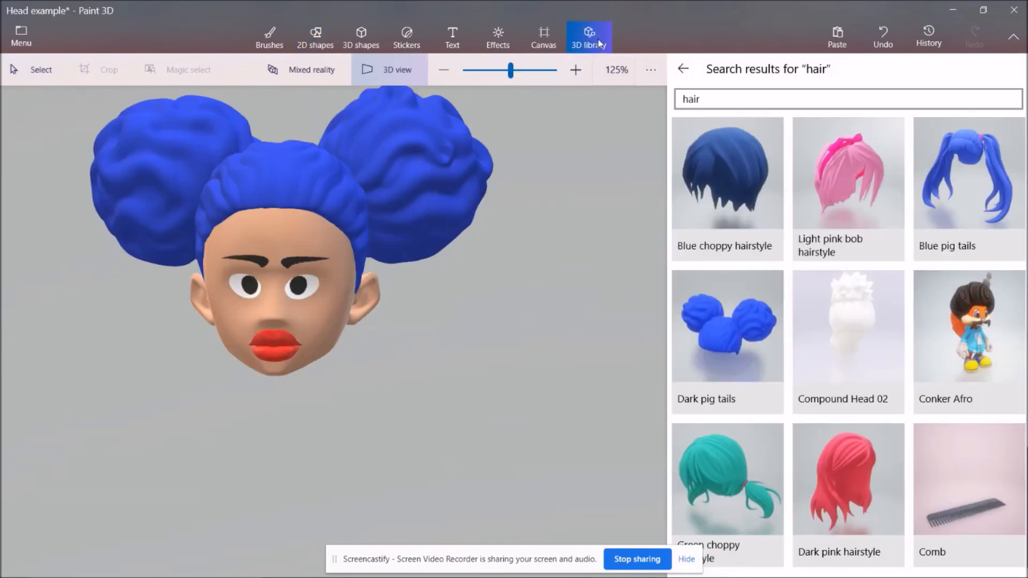
click(722, 101)
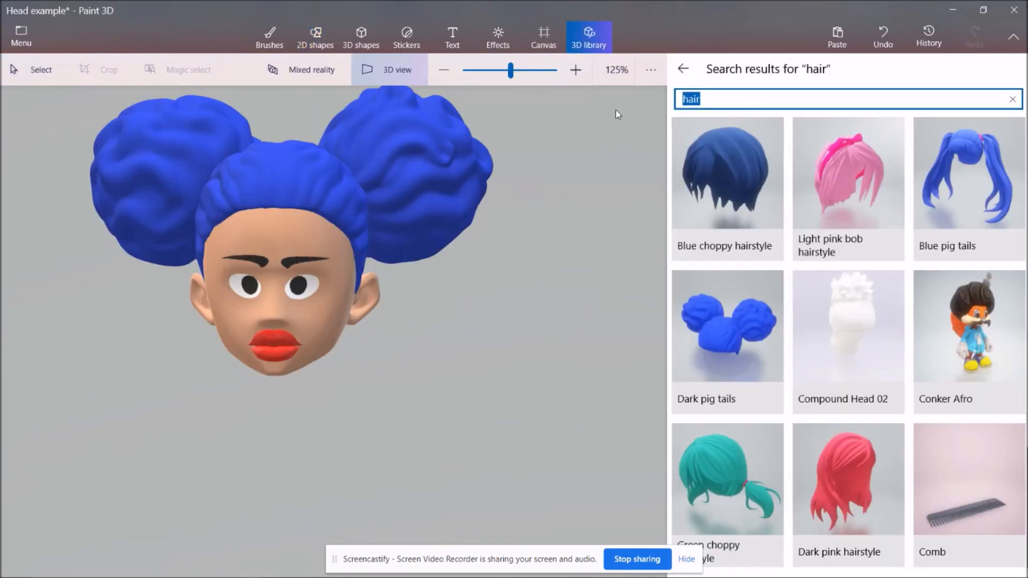
text(ring)
key(Return)
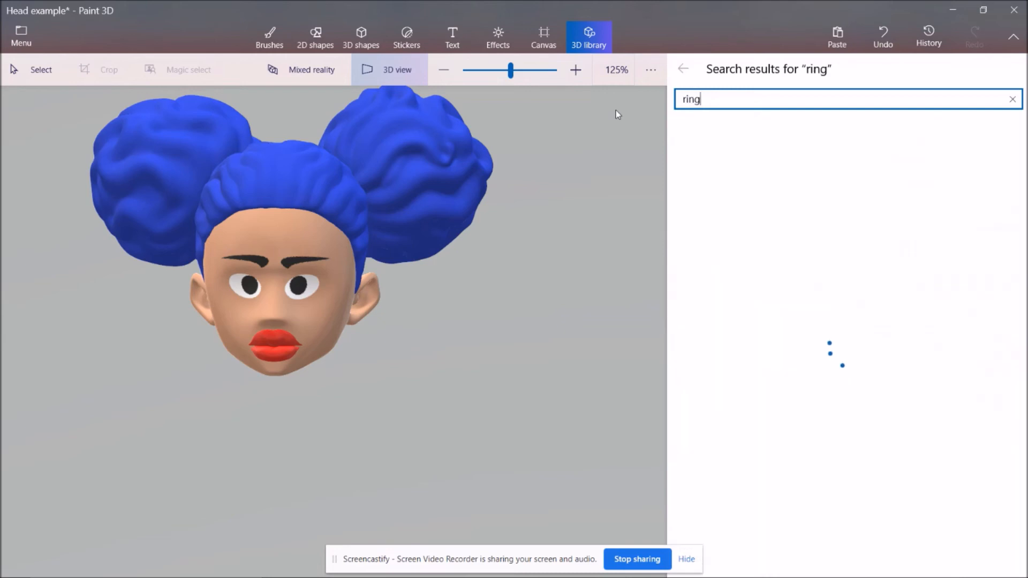
scroll(838, 433, down, 20)
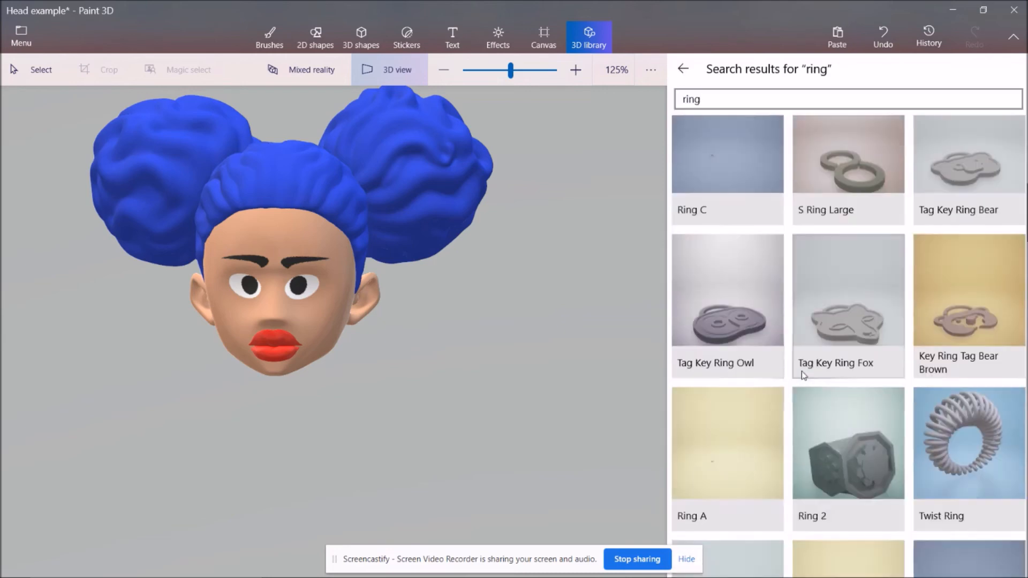
scroll(792, 407, down, 1)
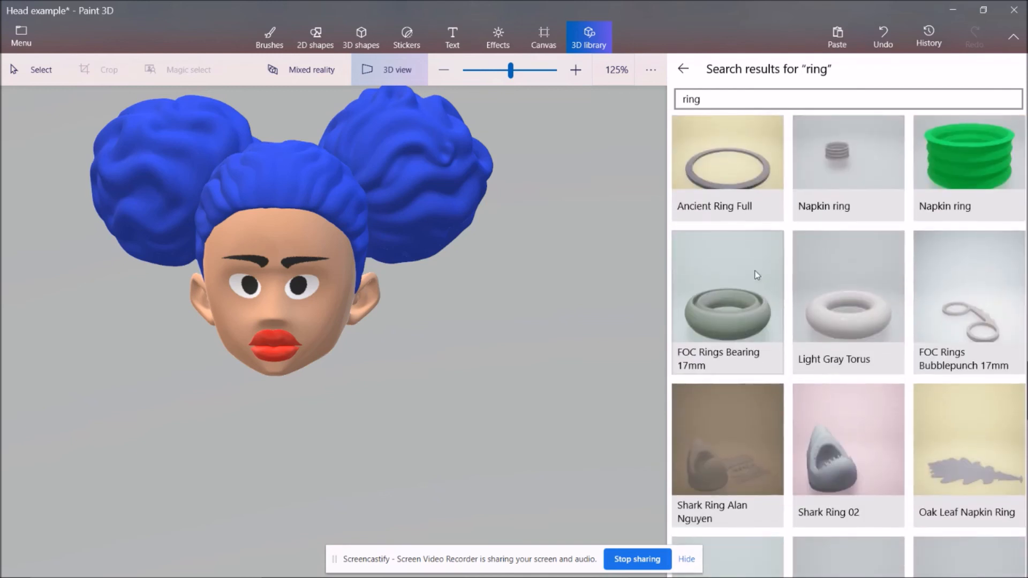
click(746, 184)
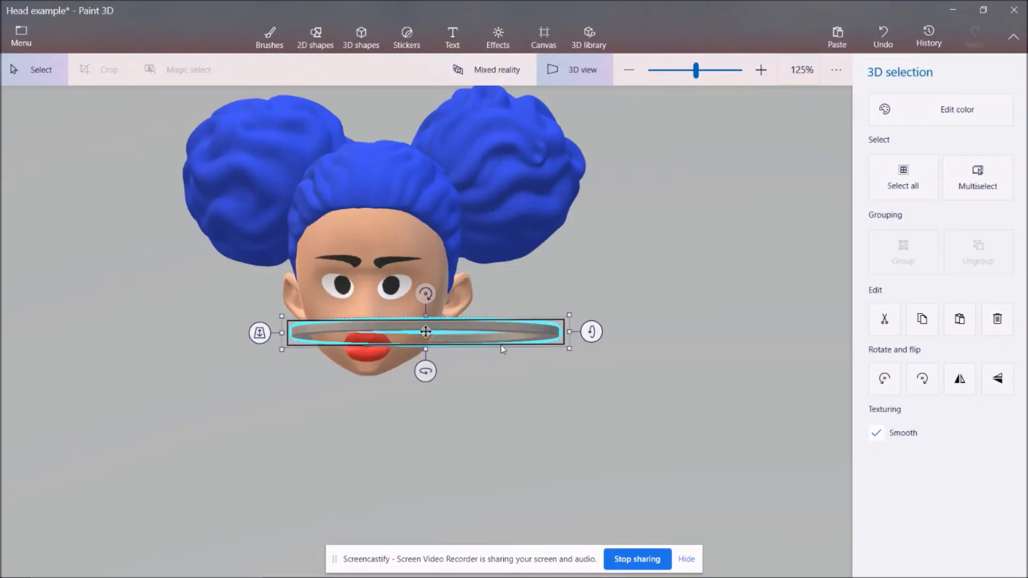
drag(504, 349, 650, 357)
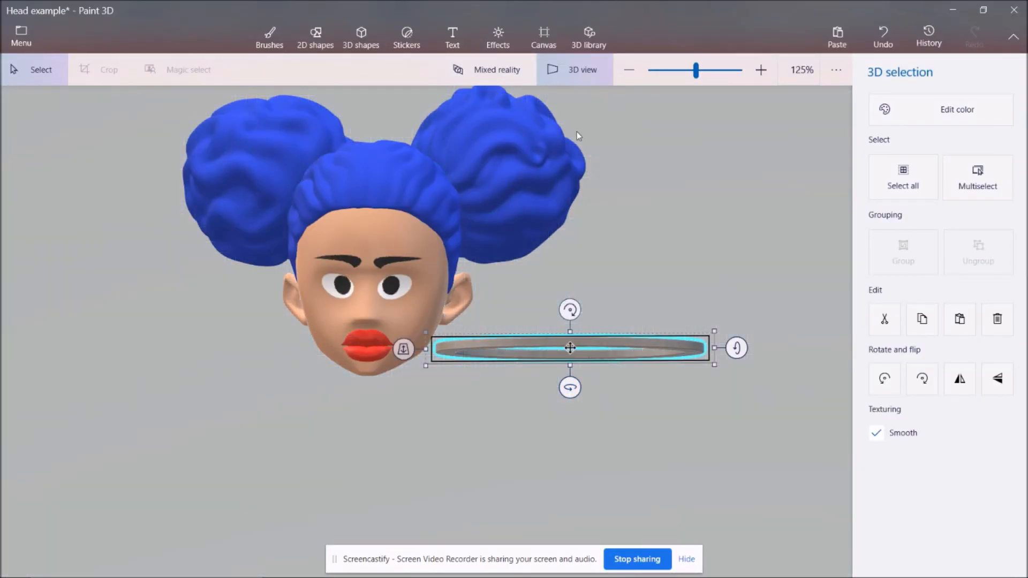
Turn the ring upright so its face points forward, and shrink it to earring size near the right-hand ear.
drag(736, 373, 761, 444)
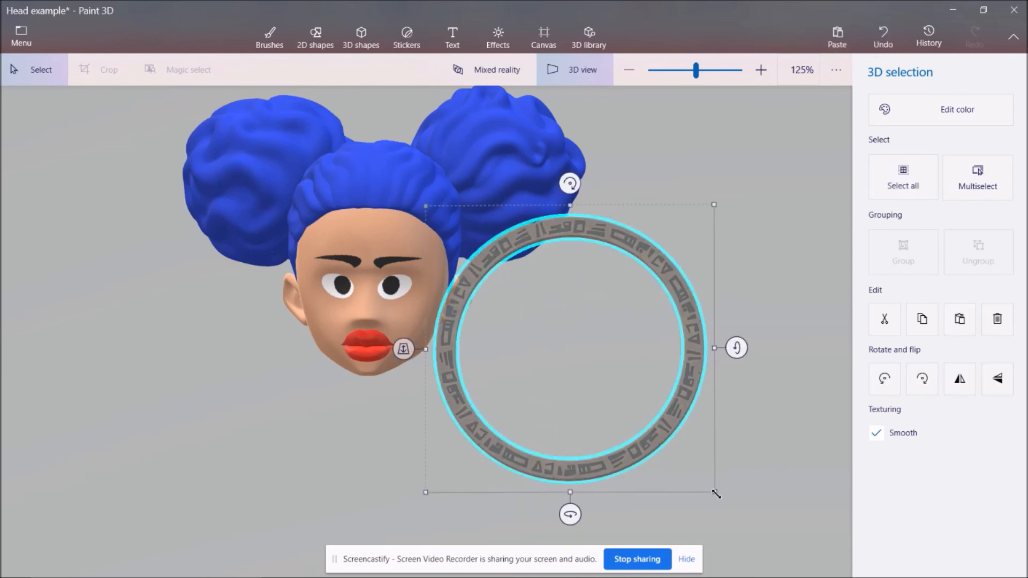
drag(715, 491, 538, 305)
drag(482, 260, 488, 337)
drag(541, 415, 480, 338)
Fine-tune the small ring's position and rotation so it hangs from the right-hand earlobe.
drag(417, 339, 439, 354)
drag(459, 389, 461, 385)
drag(472, 281, 465, 286)
drag(481, 339, 468, 344)
click(570, 395)
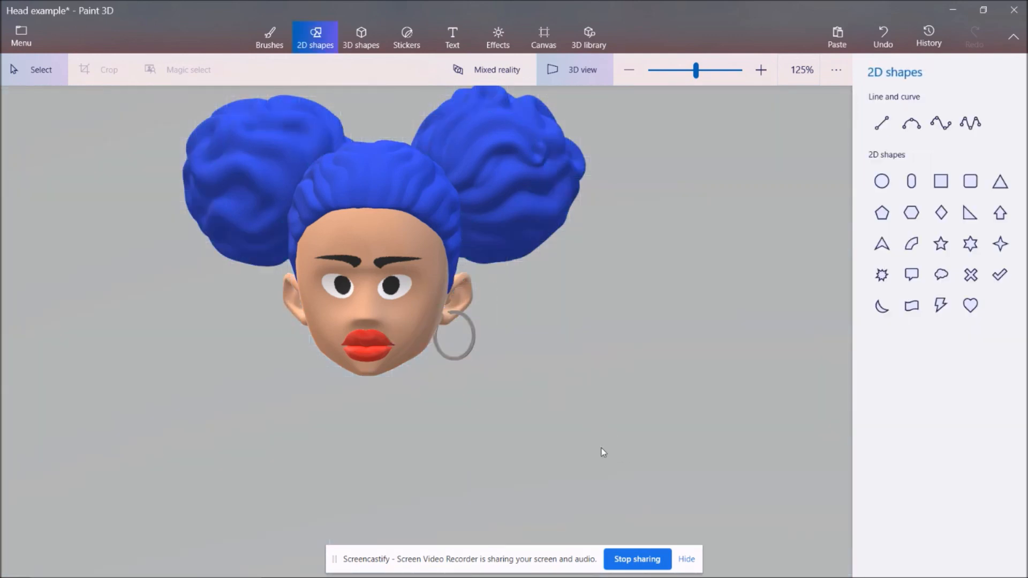
Duplicate the ring earring in the front view and place the copy under the opposite ear at the same height.
click(467, 351)
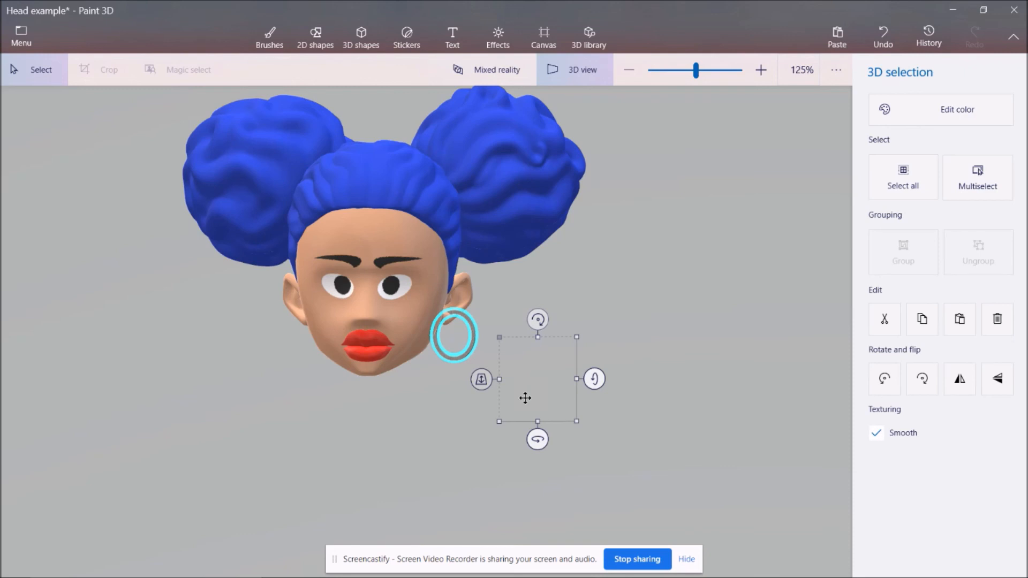
click(574, 69)
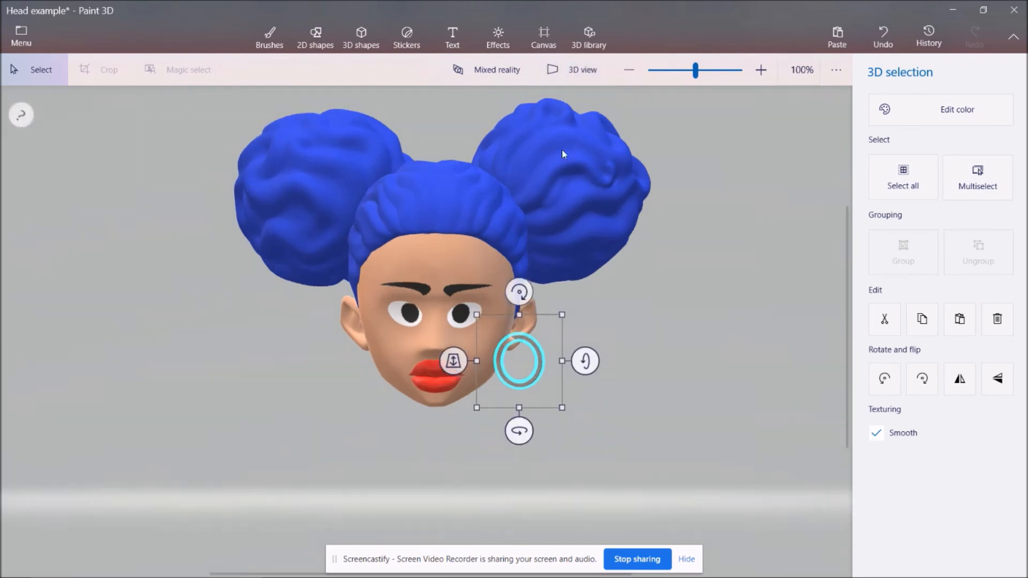
key(shift)
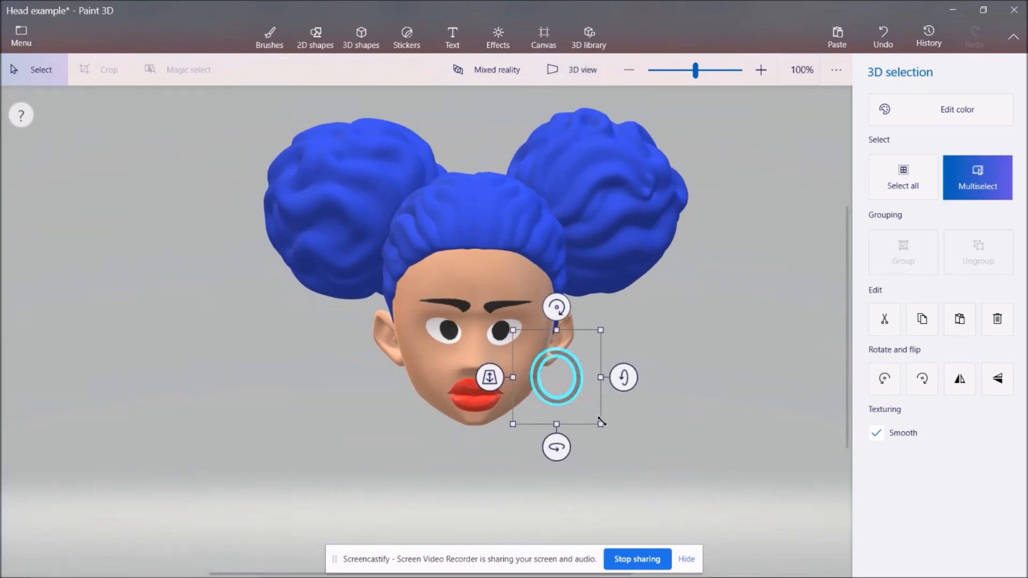
key(ctrl+v)
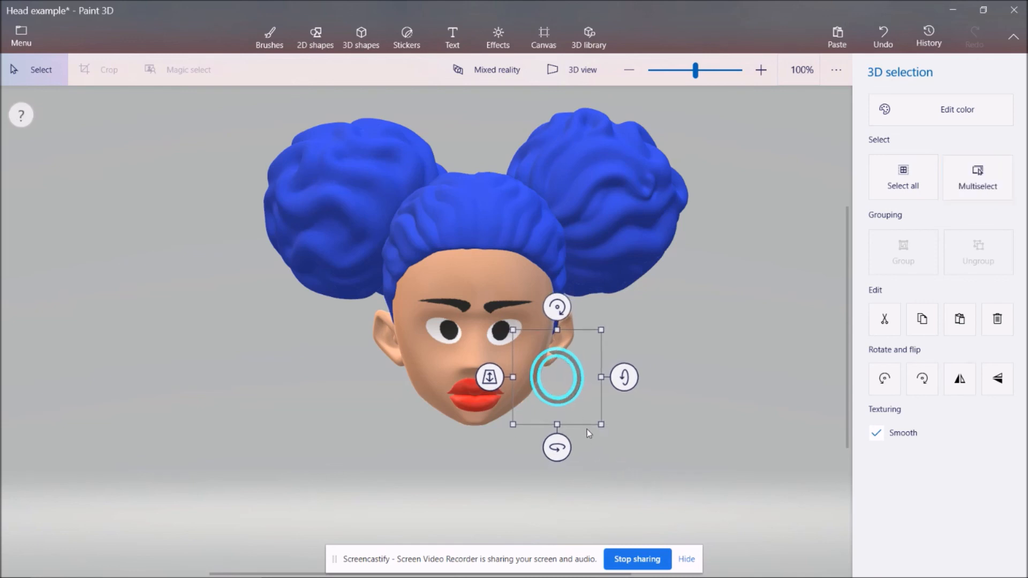
drag(574, 402, 405, 401)
click(819, 363)
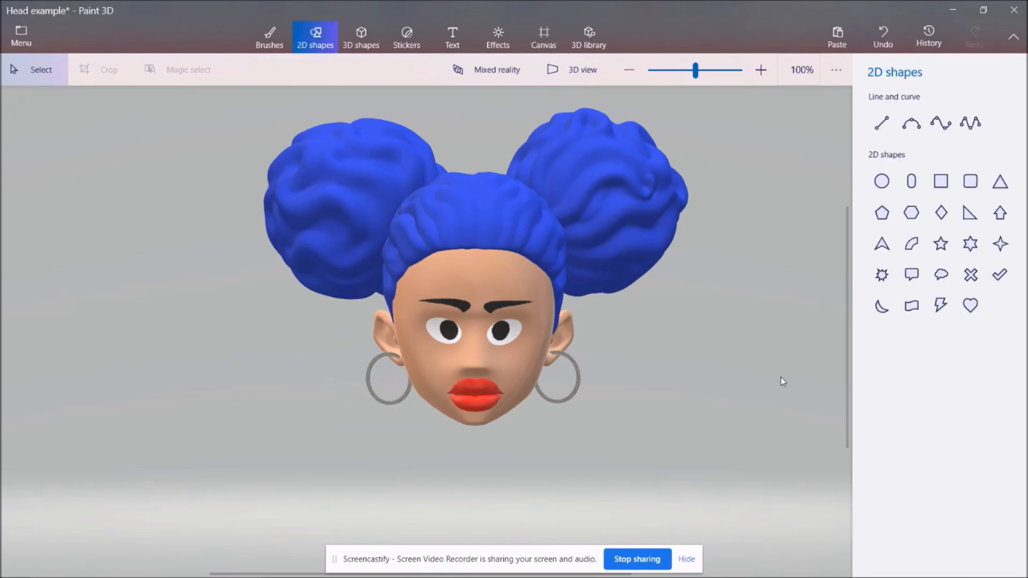